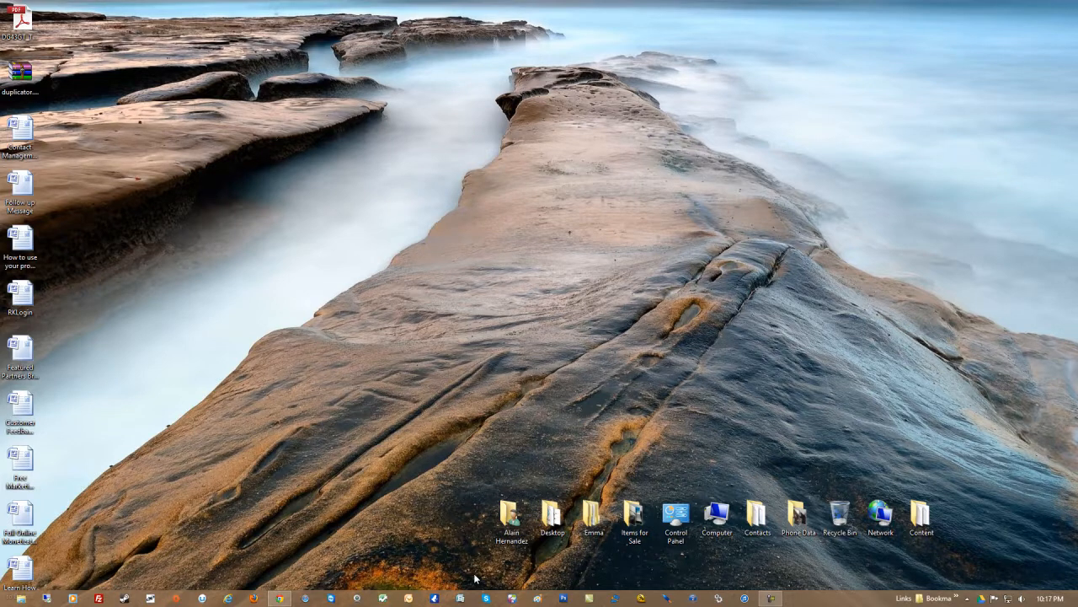
Open Device Manager from the computer's system properties and move its window toward the middle of the screen.
right_click(716, 522)
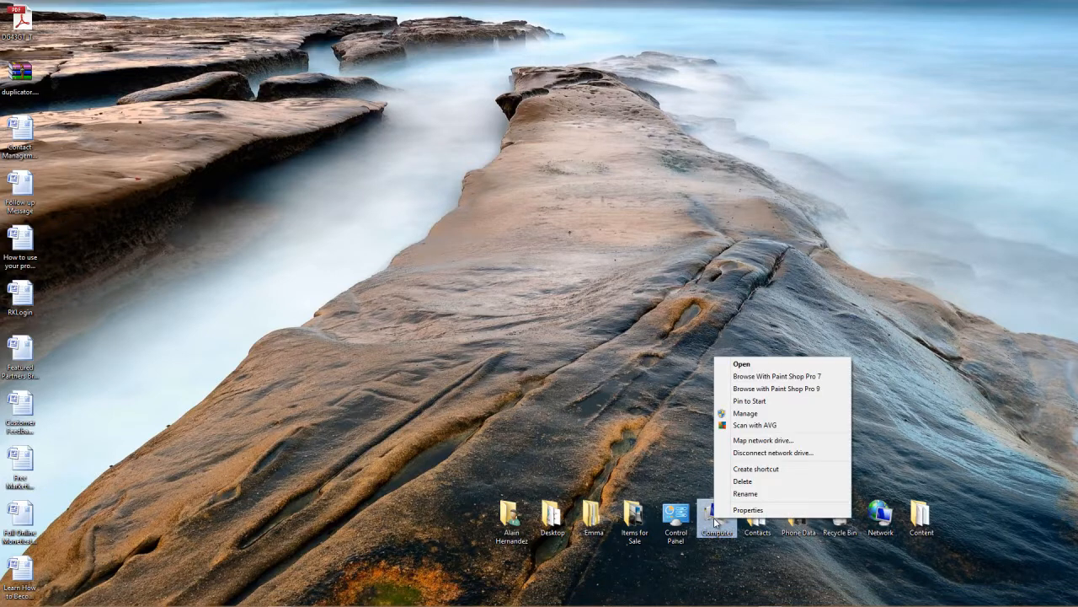
left_click(750, 510)
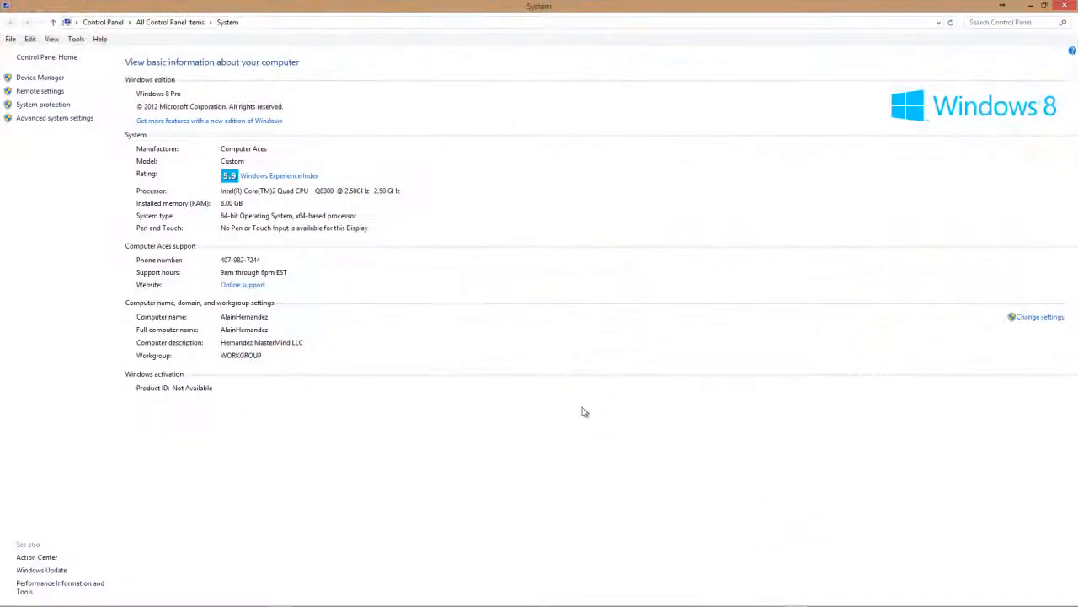
left_click(59, 78)
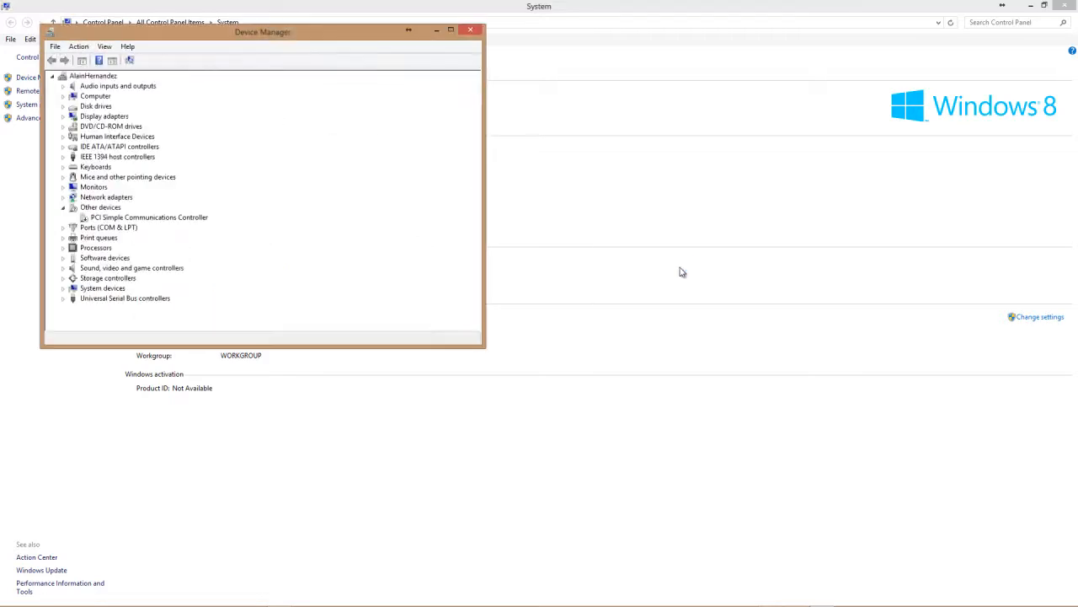
left_click_drag(278, 34, 630, 135)
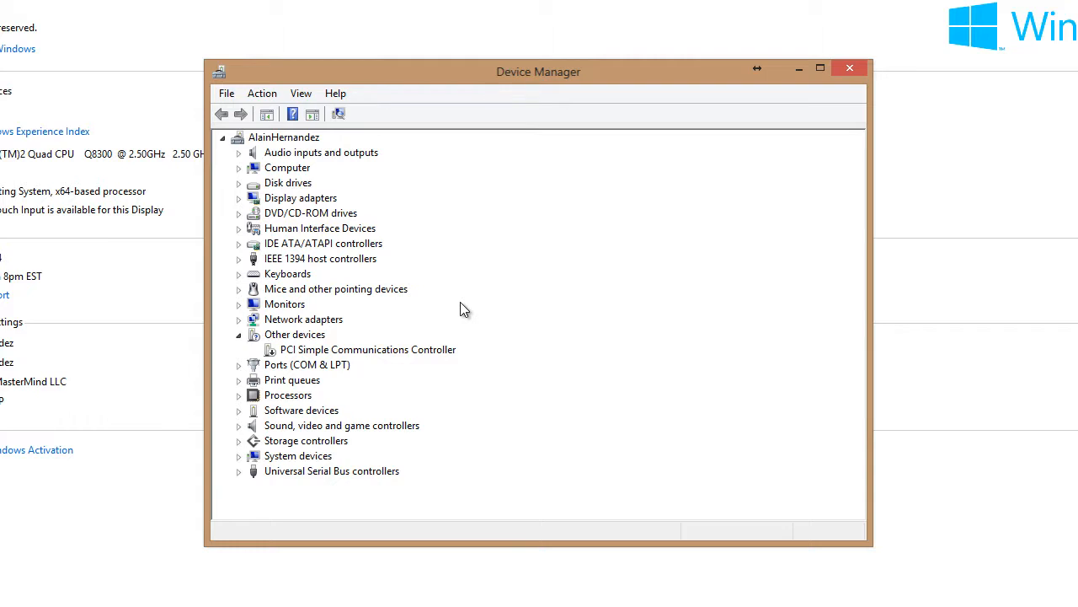
Examine the device categories, PCI Simple Communications Controller and High Definition Audio Device for driver problems, and close Device Manager and System.
left_click(305, 155)
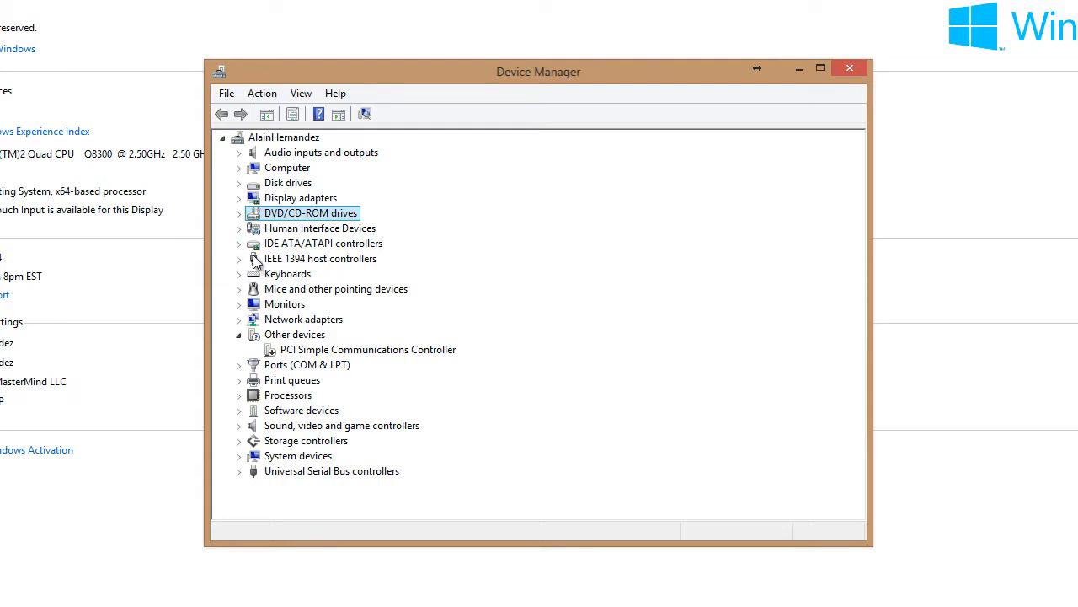
left_click(316, 352)
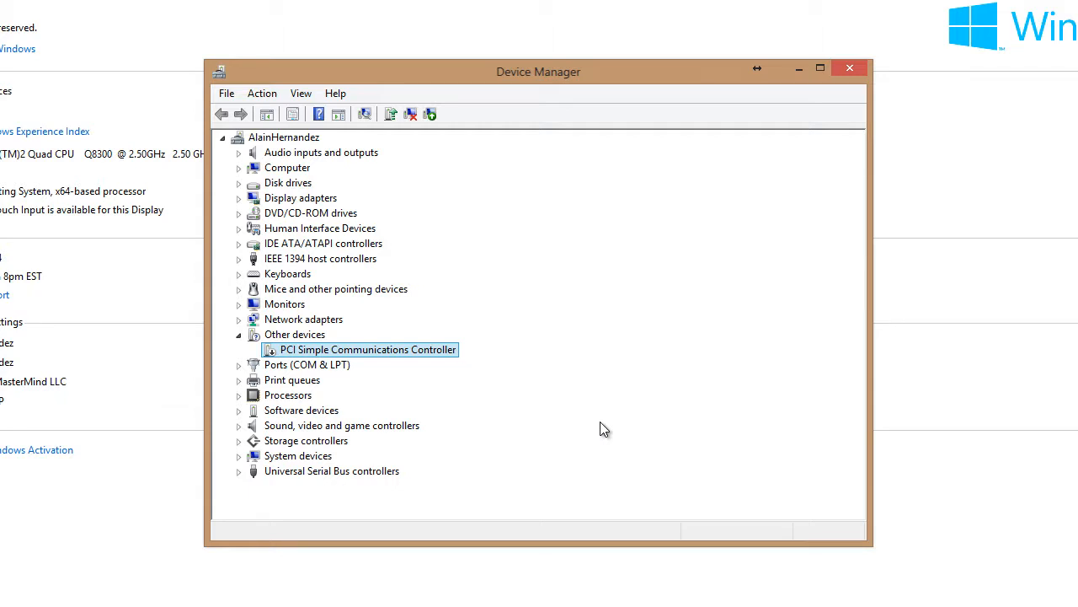
left_click(239, 427)
left_click(333, 442)
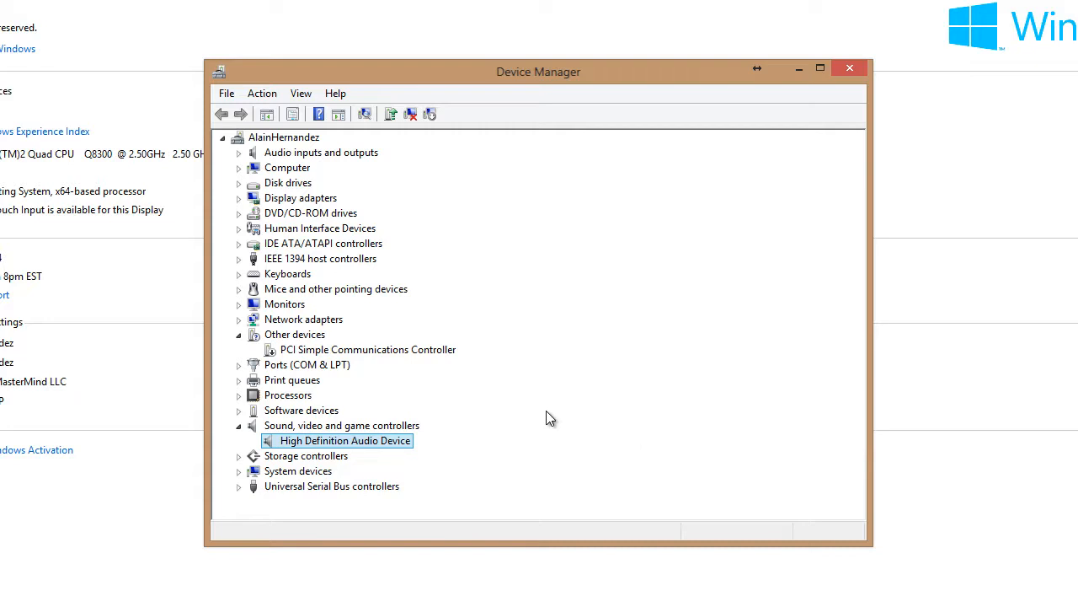
left_click(392, 350)
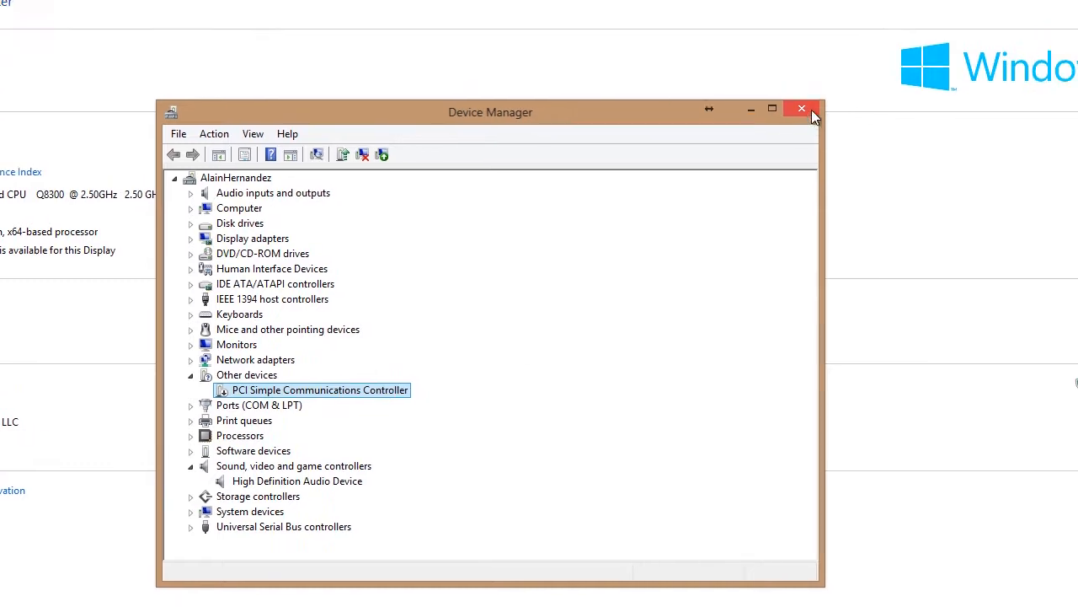
left_click(708, 190)
left_click(1067, 7)
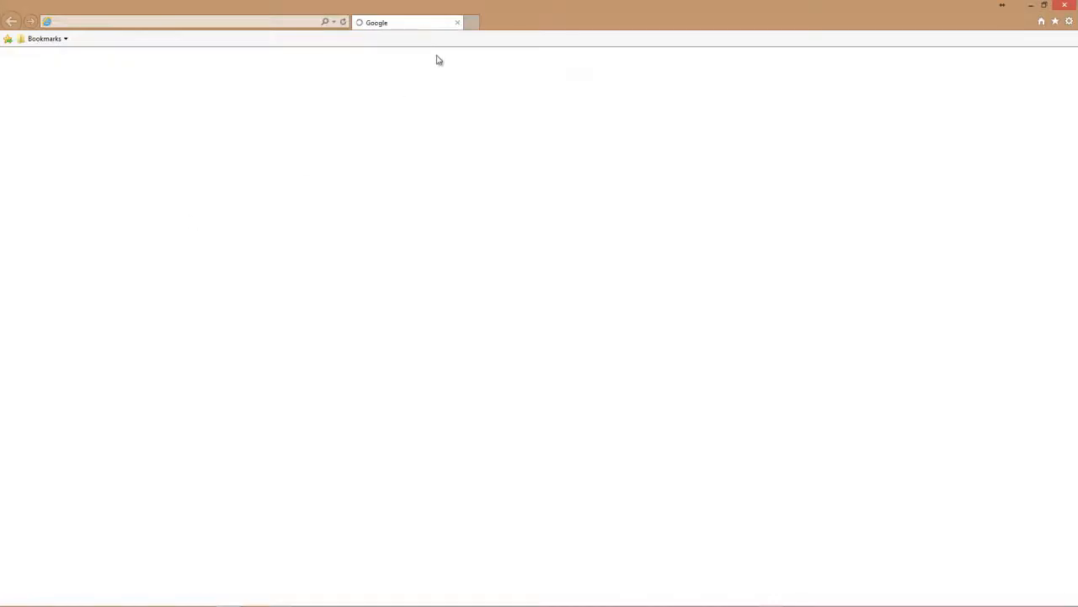
Show the menu bar in Internet Explorer and open Windows Update from the browser.
right_click(531, 34)
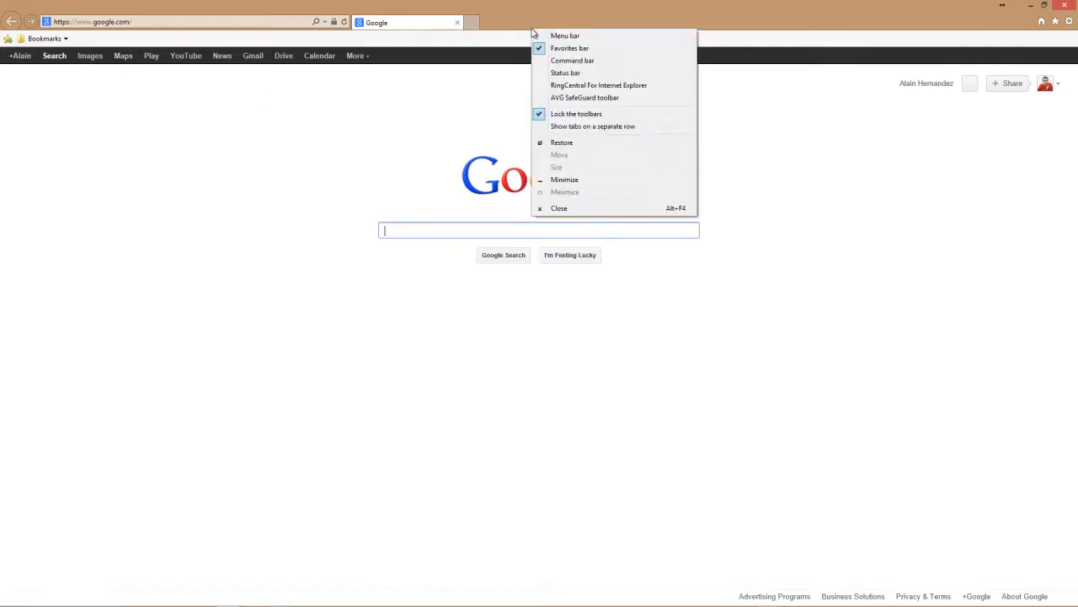
left_click(549, 40)
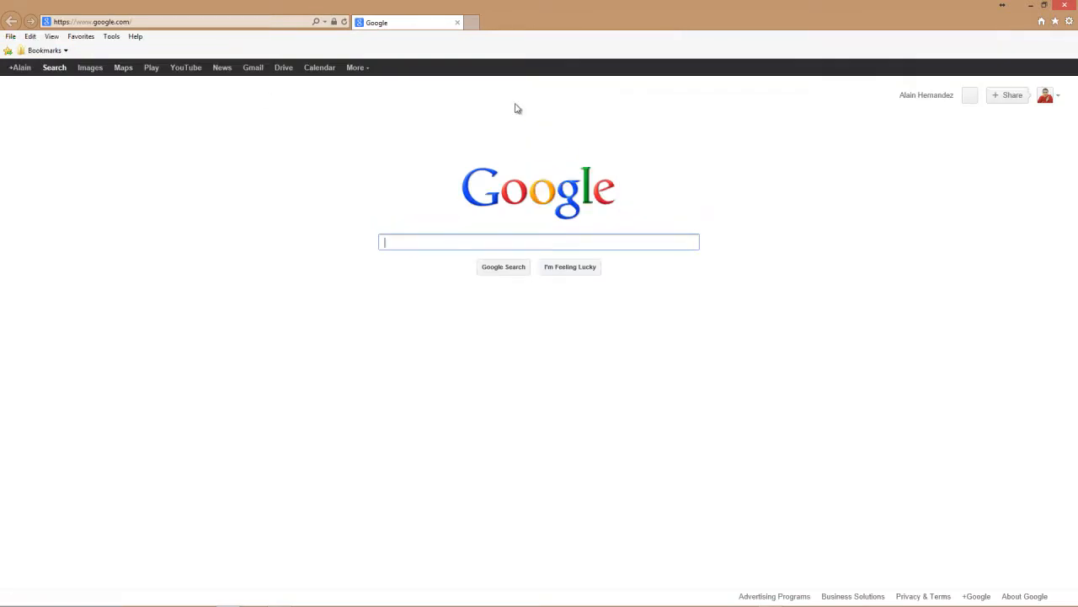
left_click(111, 36)
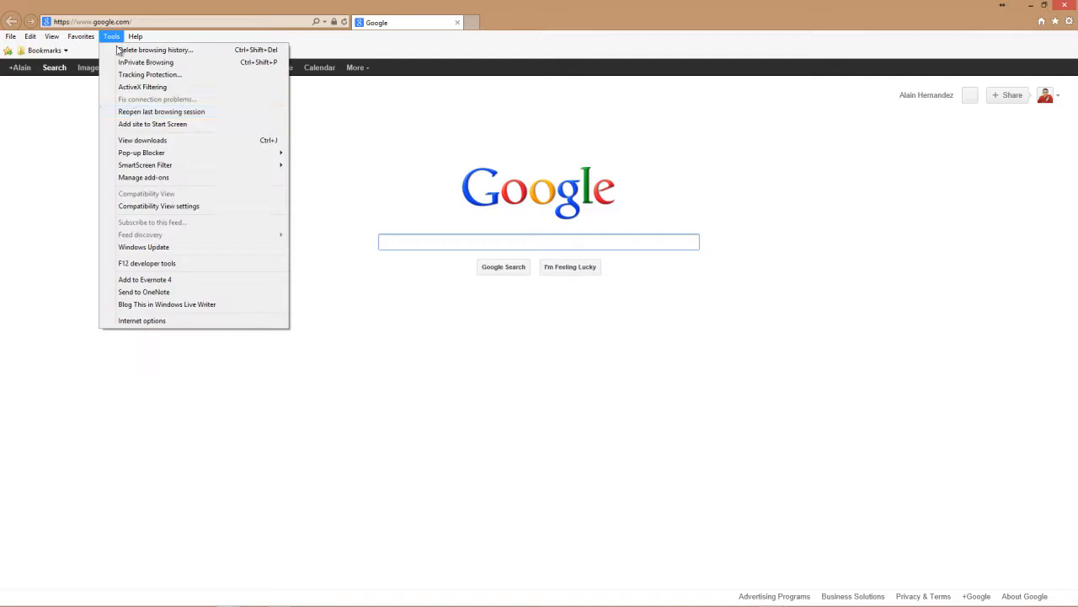
left_click(145, 246)
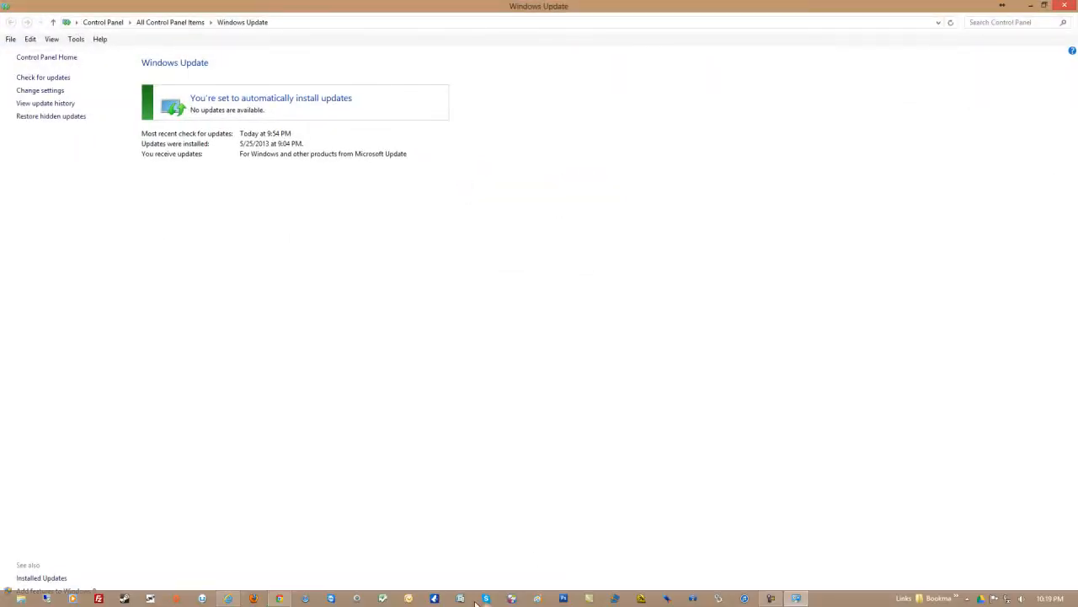
Close Internet Explorer and check for new updates in Windows Update, closing it when finished.
left_click(228, 599)
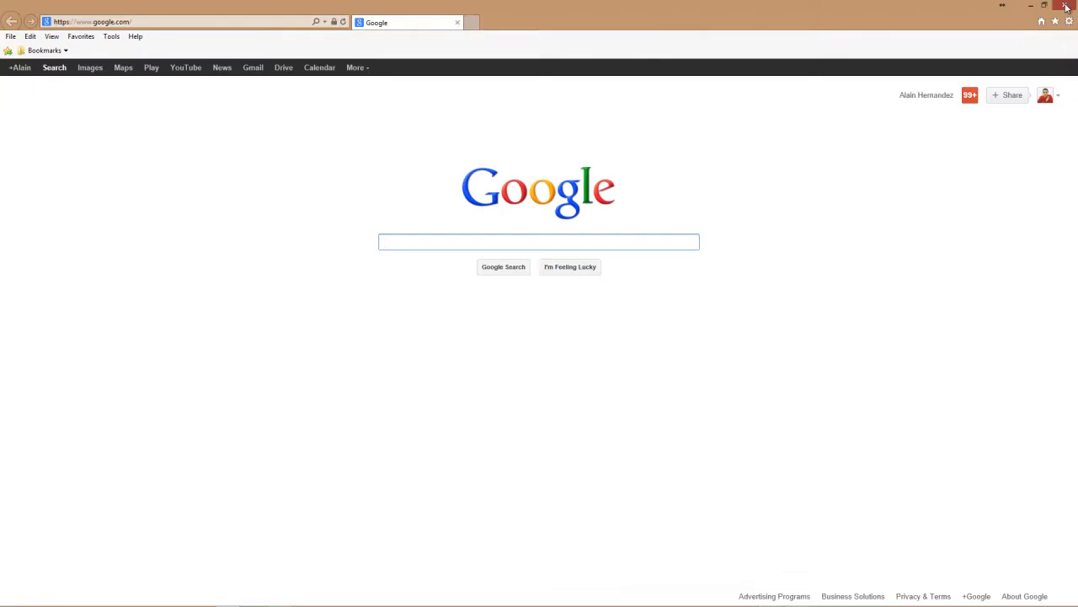
left_click(1066, 5)
left_click(57, 79)
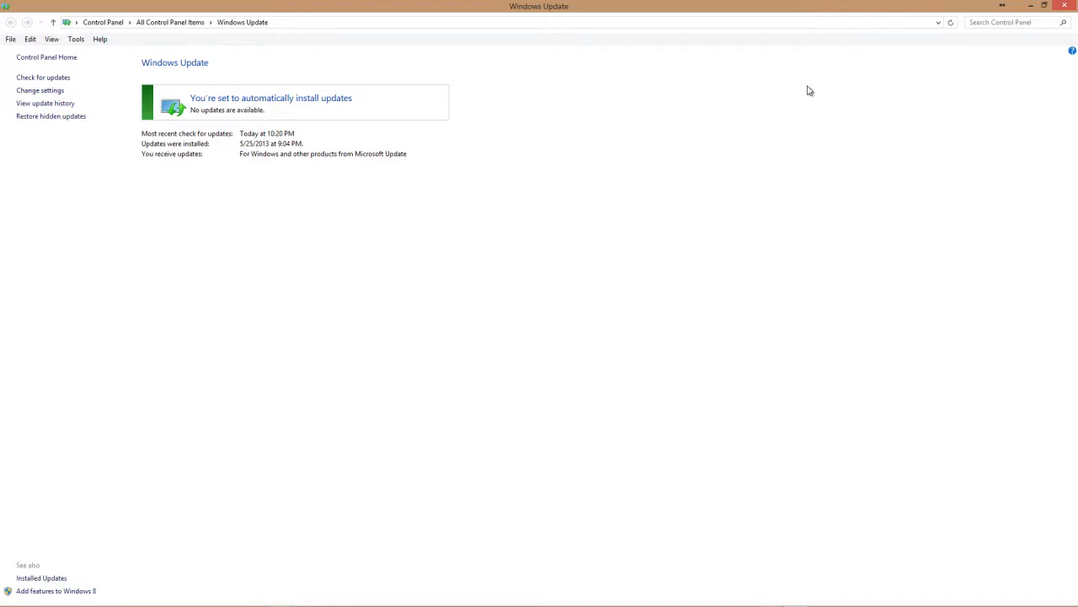
left_click(1064, 6)
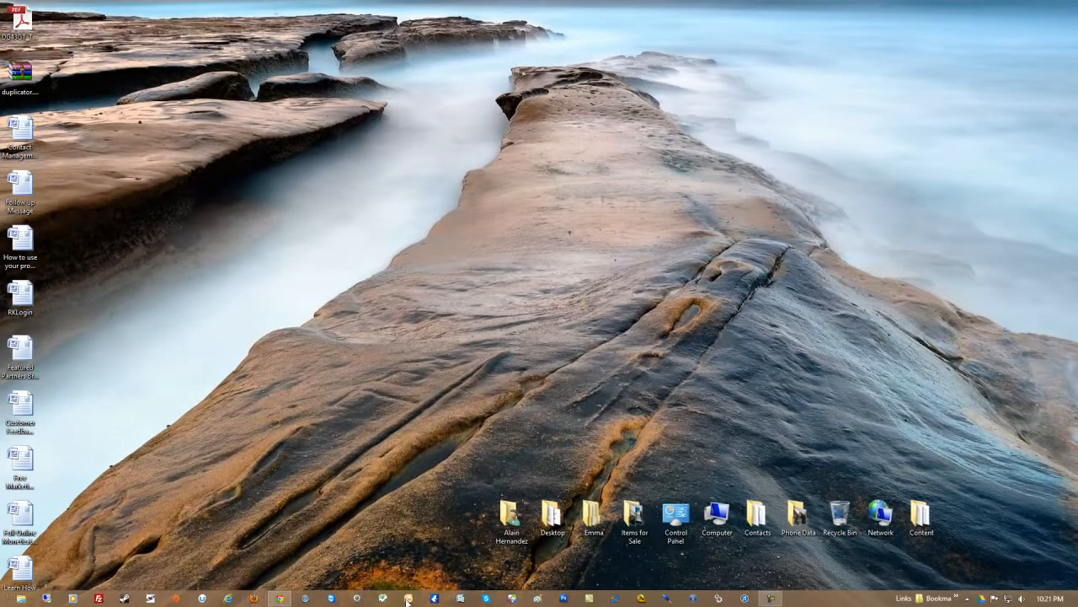
Open a new Chrome window and go to intel.com.
right_click(279, 598)
left_click(296, 546)
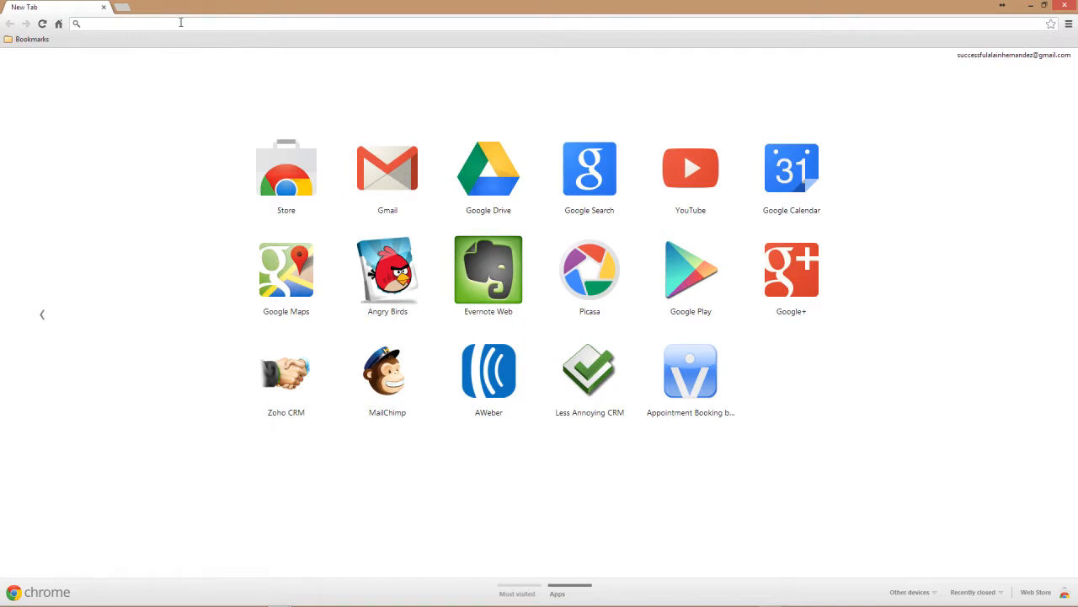
type("intel.com")
key("Return")
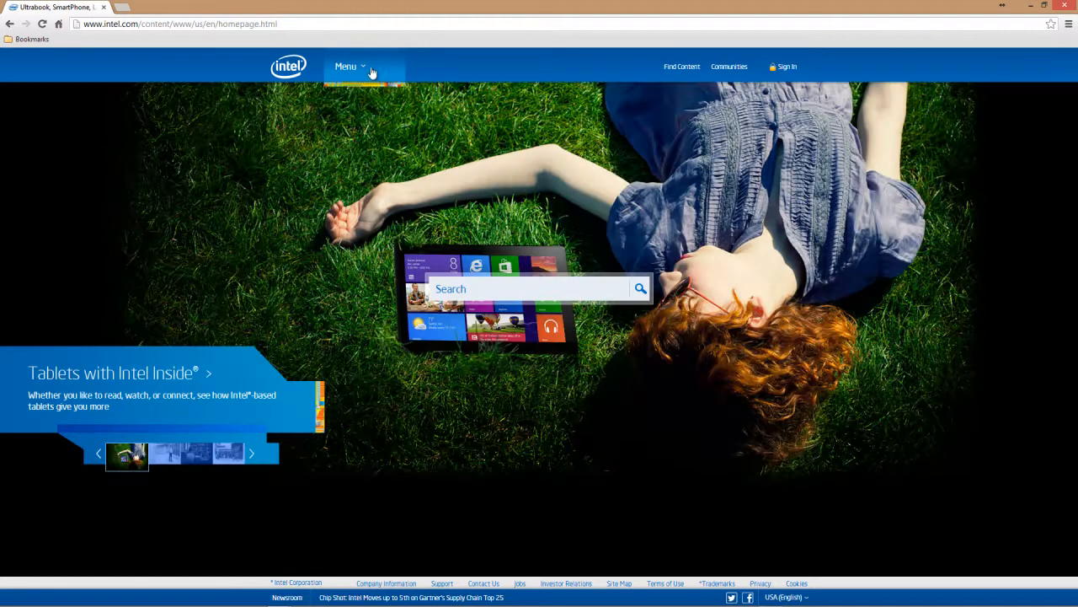
Open Automatically Find Drivers and Software among Intel's support downloads and drivers.
left_click(373, 67)
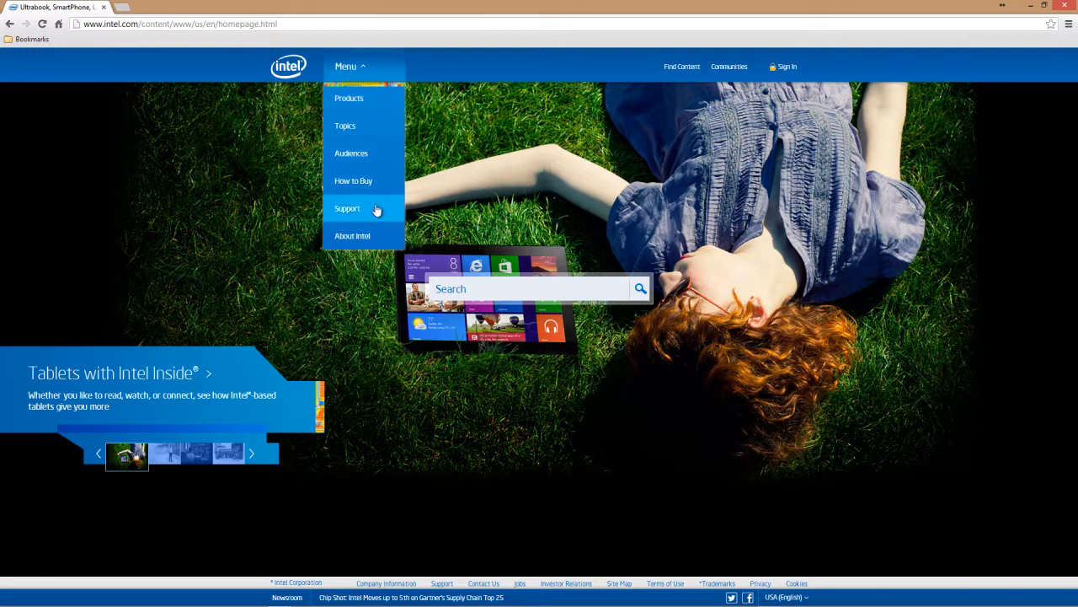
mouse_move(376, 204)
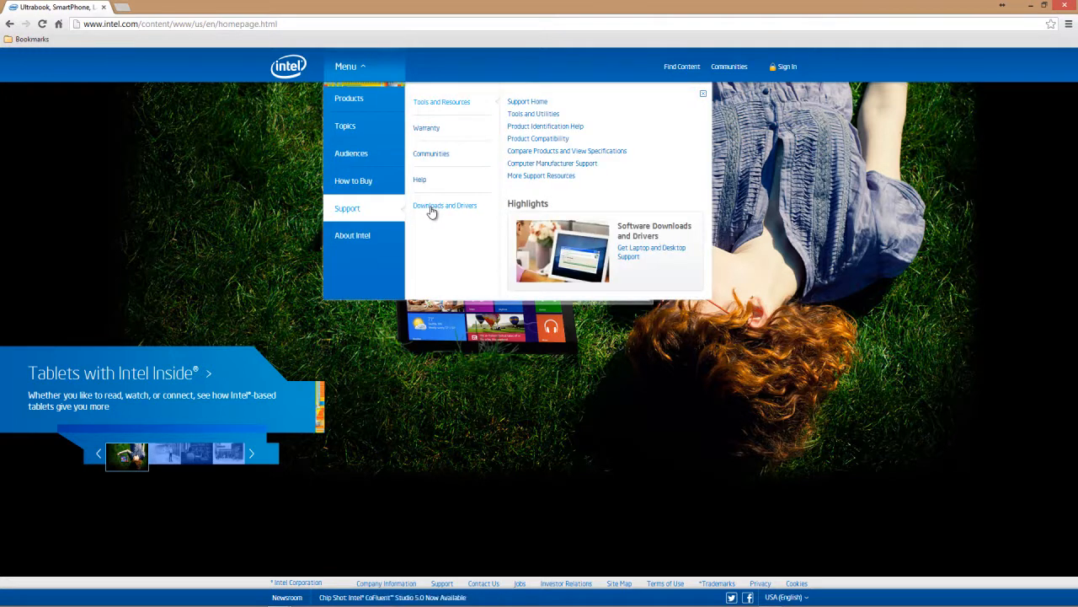
mouse_move(438, 212)
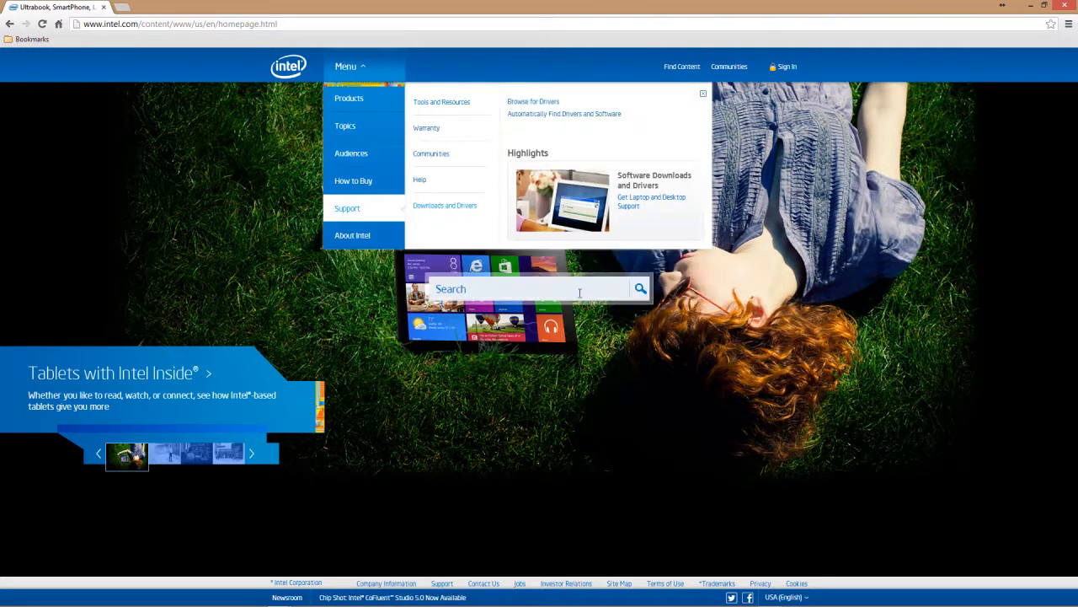
left_click(537, 118)
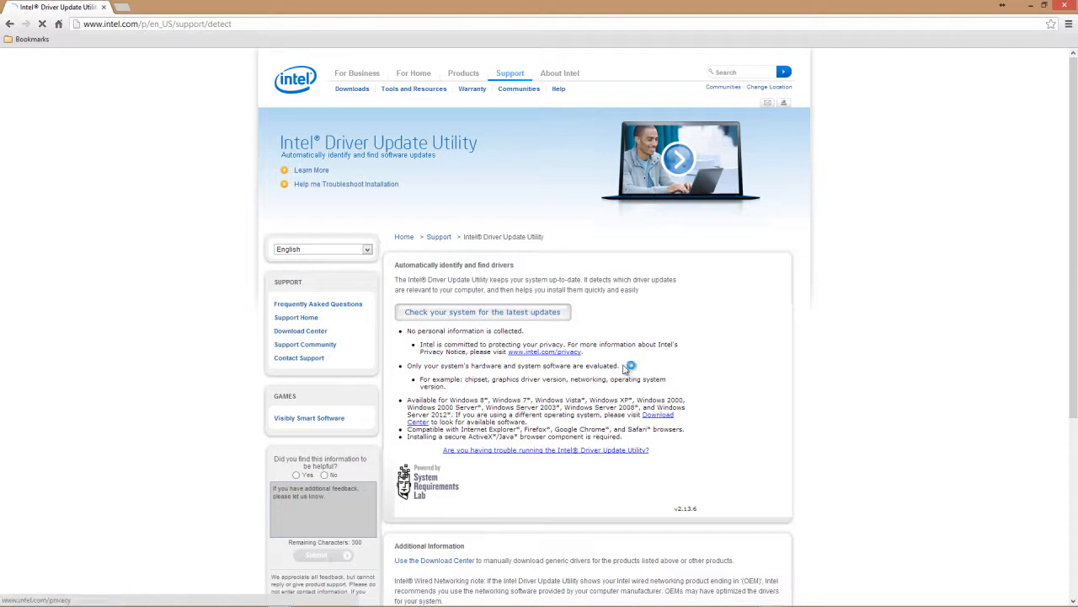
Check the system for the latest Intel updates, allowing the Java components, and read the result for Audio Driver for Intel Desktop Board.
left_click(545, 317)
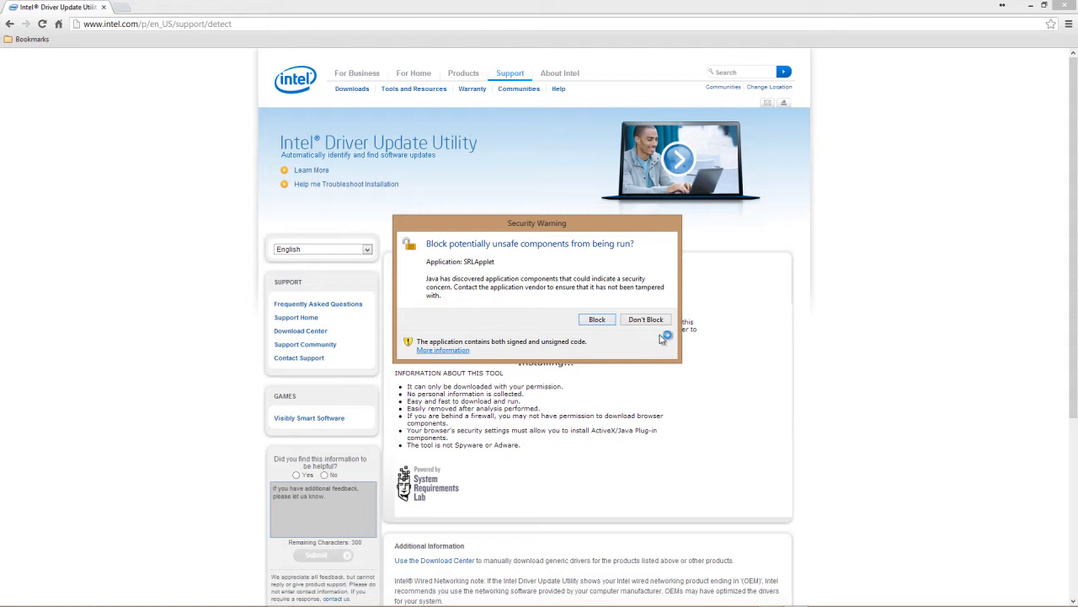
left_click(650, 320)
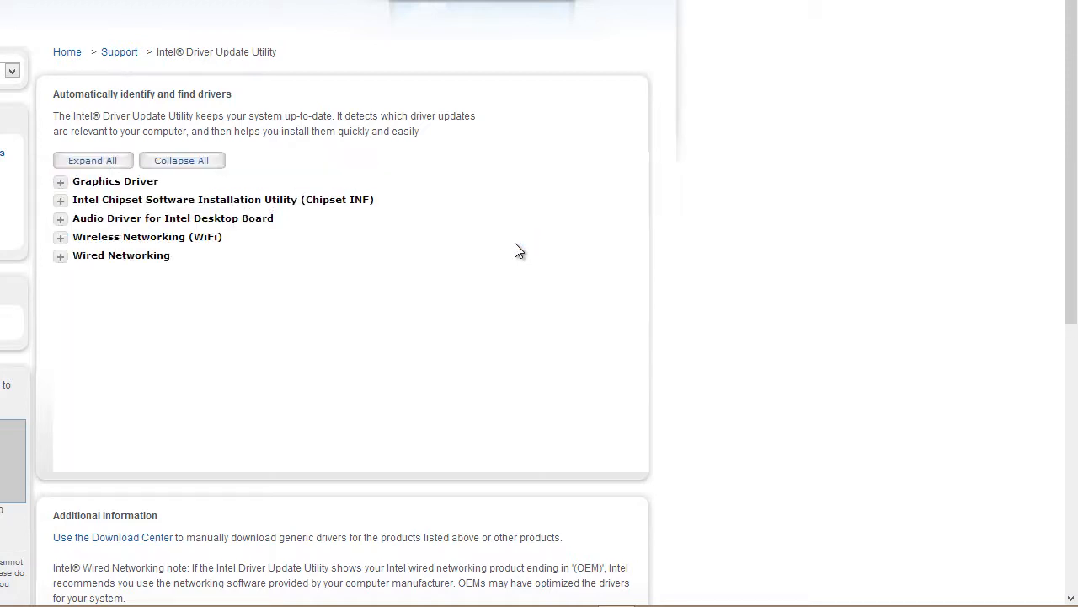
left_click(60, 218)
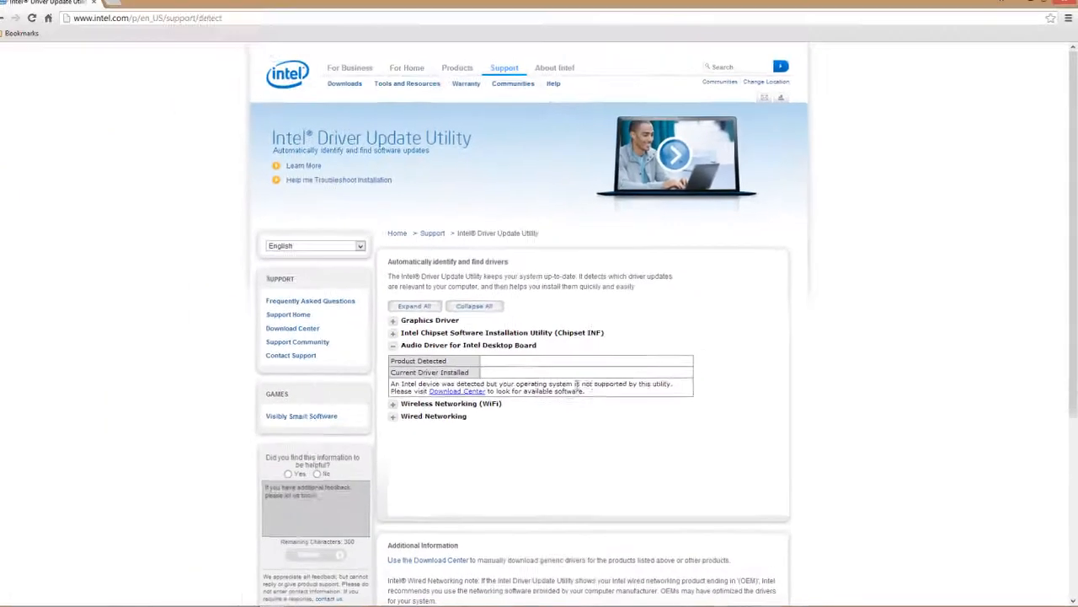
left_click_drag(332, 276, 398, 280)
left_click_drag(625, 387, 675, 386)
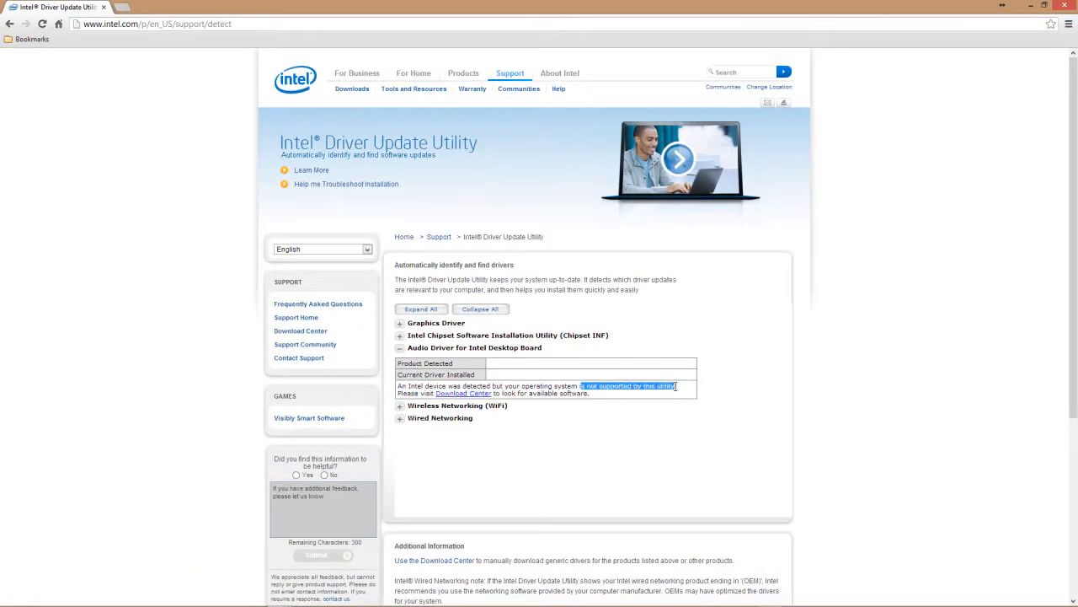
left_click(680, 431)
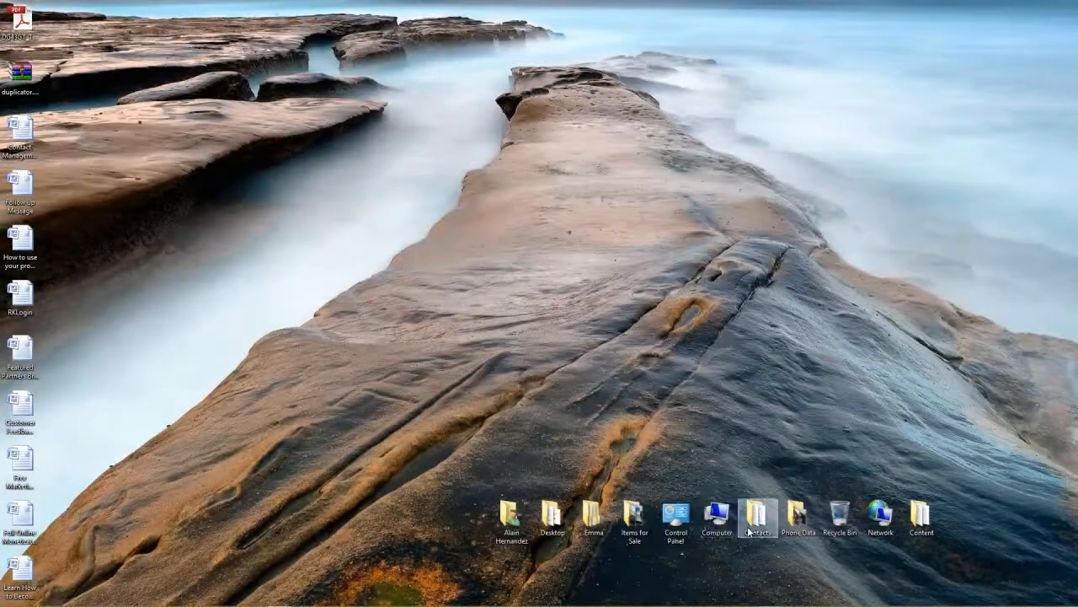
Reopen Device Manager from the system properties, inspect the High Definition Audio Device under Sound, video and game controllers, and close it.
right_click(717, 516)
left_click(754, 509)
left_click(32, 77)
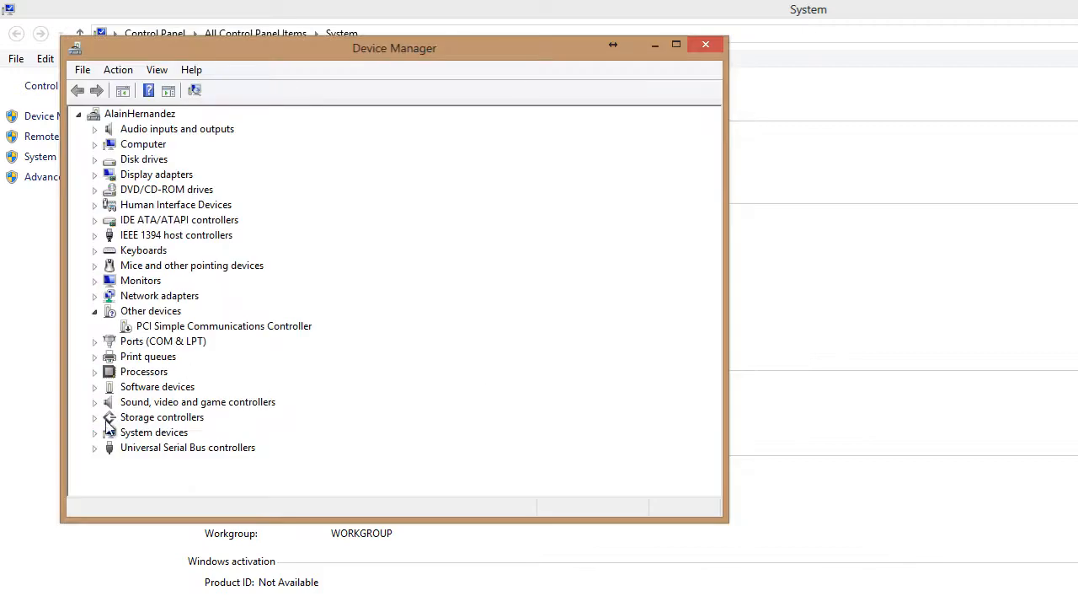
left_click(95, 403)
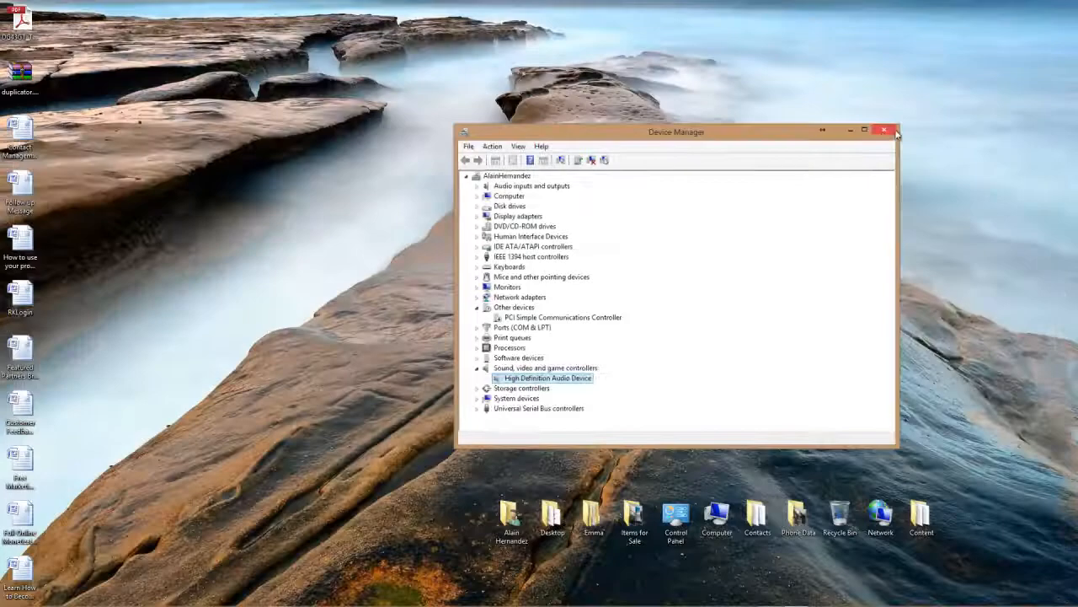
left_click(892, 132)
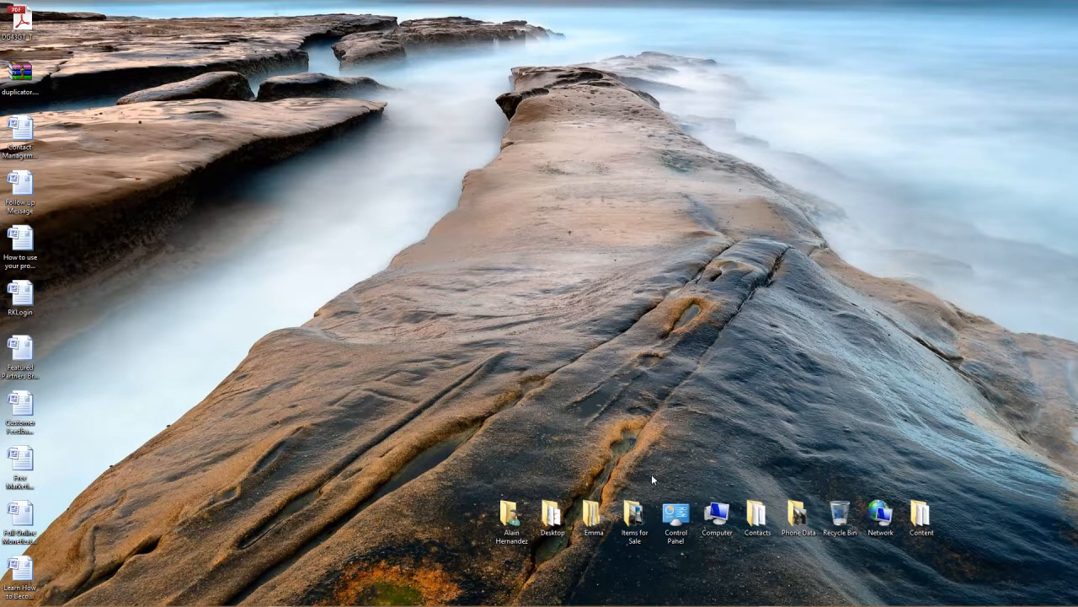
View the Control Panel's Troubleshooting categories and close the window.
double_click(680, 522)
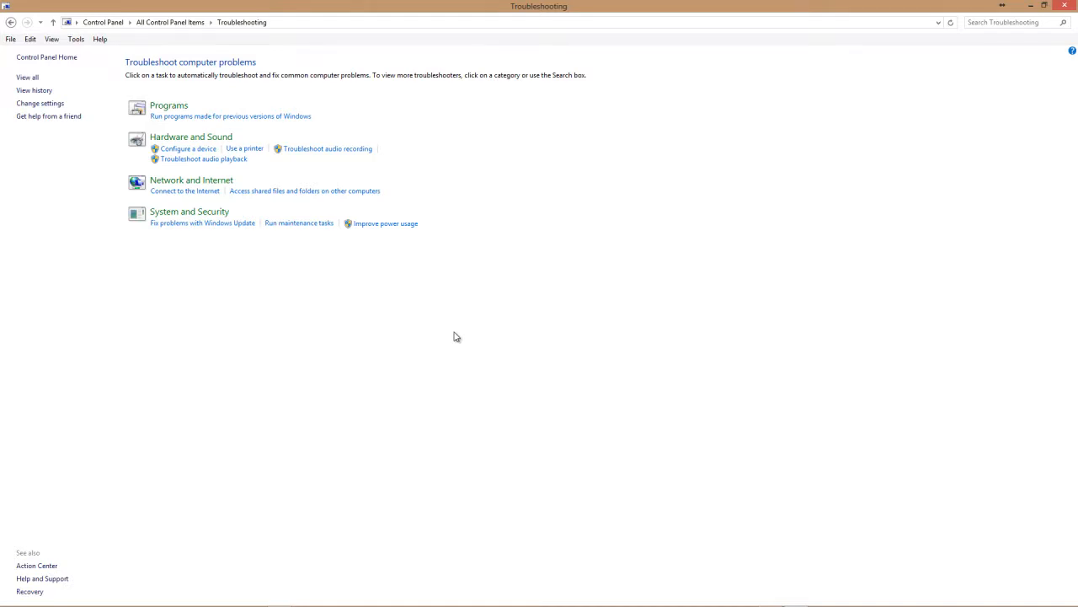
left_click(1066, 5)
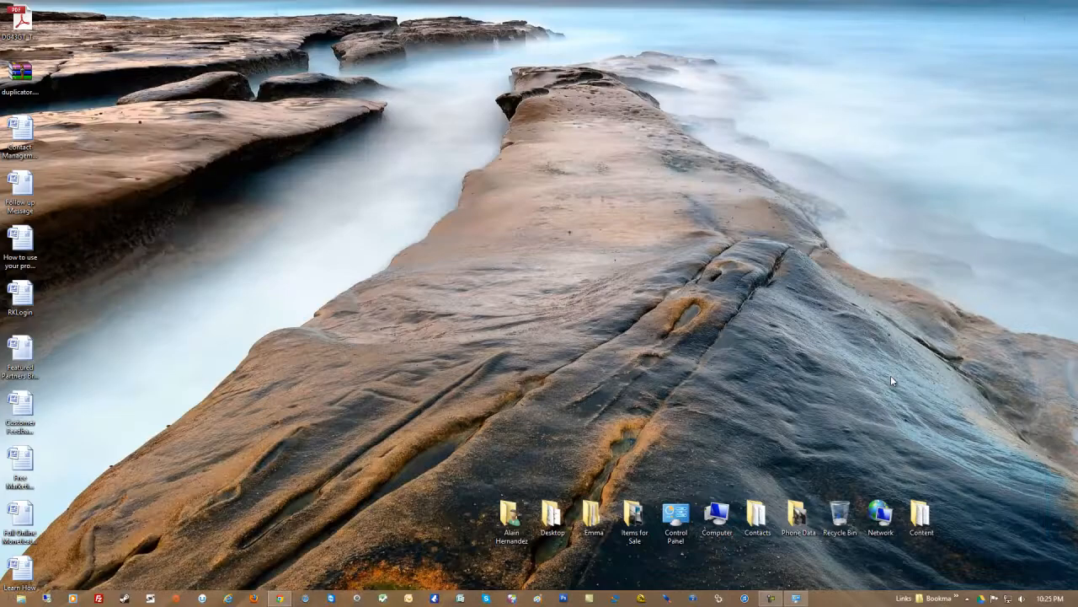
View the list of network connections, dismiss it, and bring up the options of the network status indicator.
left_click(1007, 599)
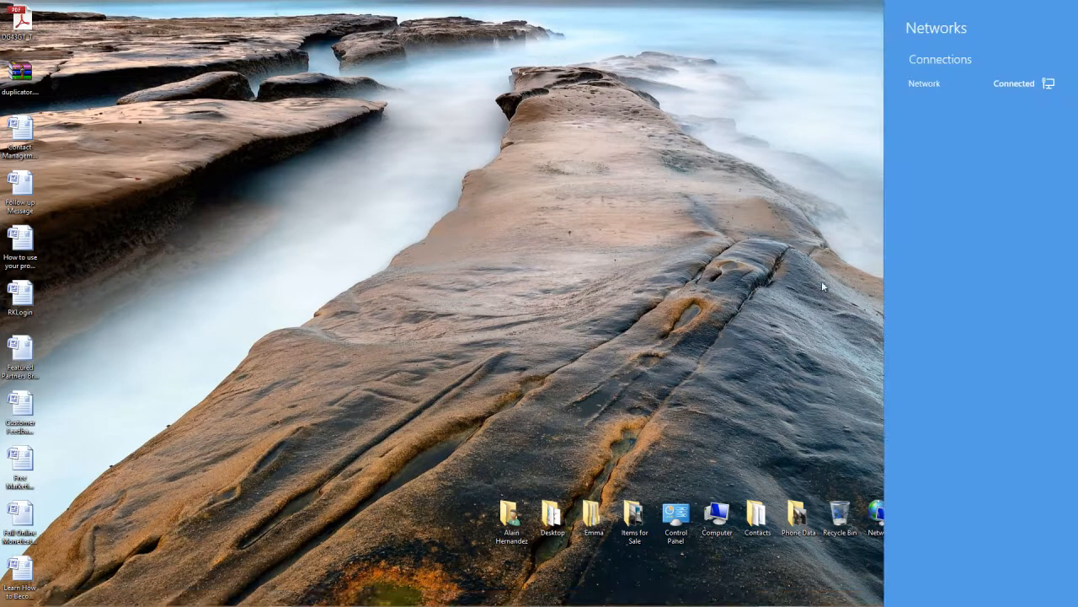
left_click(843, 321)
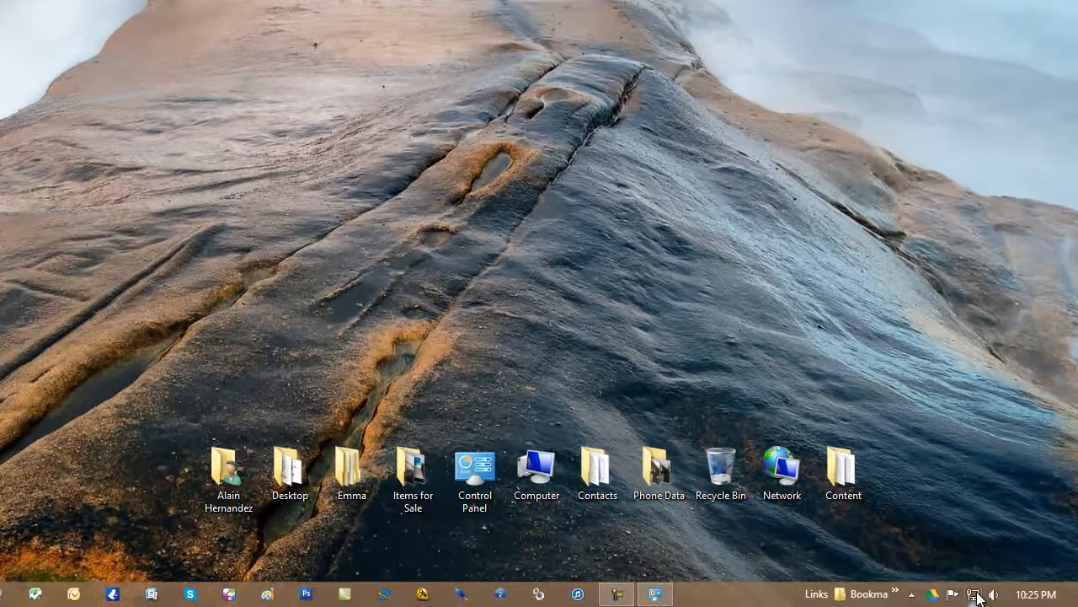
right_click(975, 595)
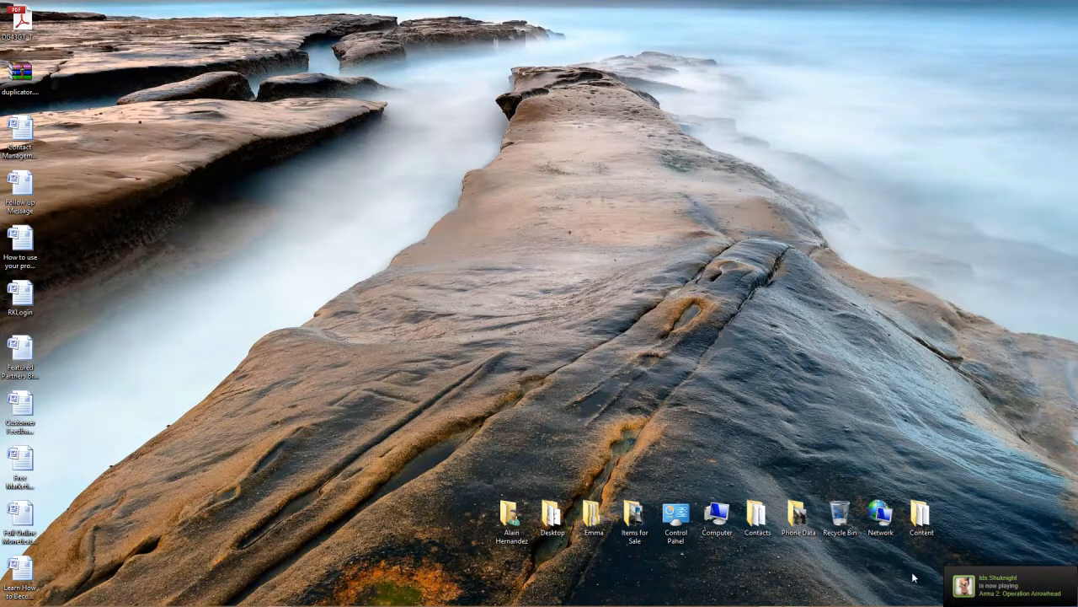
Start Troubleshoot problems from the network status indicator, review the networking problem types offered, cancel the diagnostics and bring up the indicator's options again.
mouse_move(969, 601)
right_click(969, 529)
left_click(957, 523)
right_click(961, 526)
left_click(969, 520)
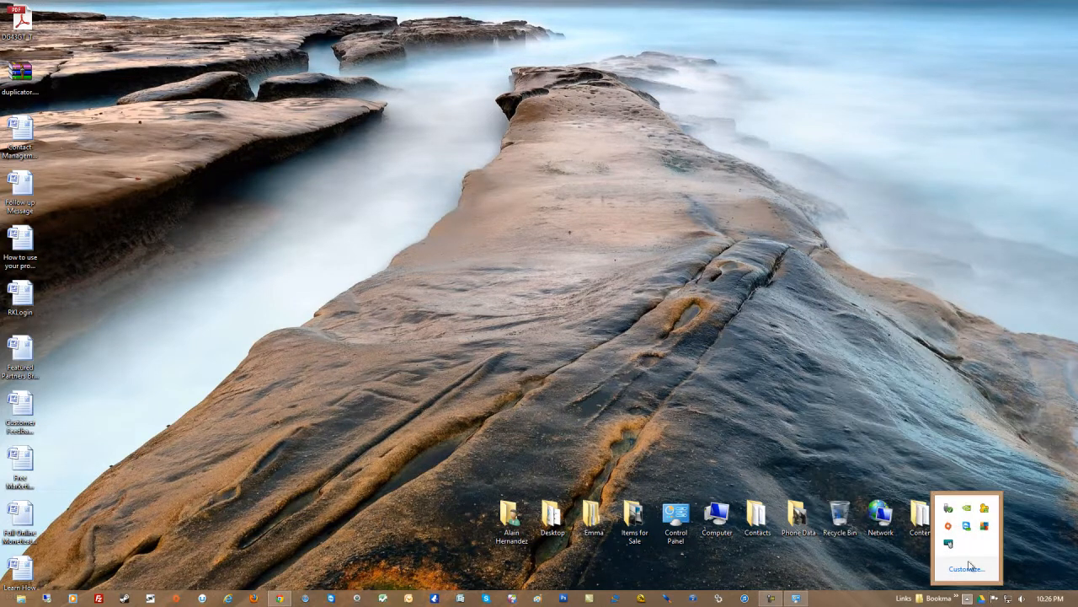
right_click(1002, 599)
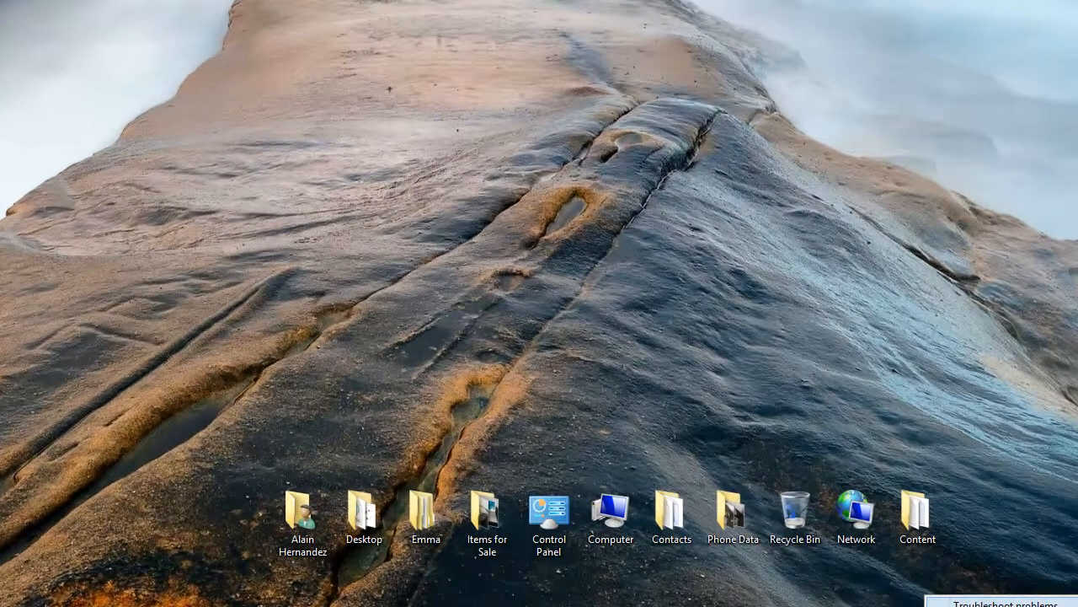
left_click(1002, 603)
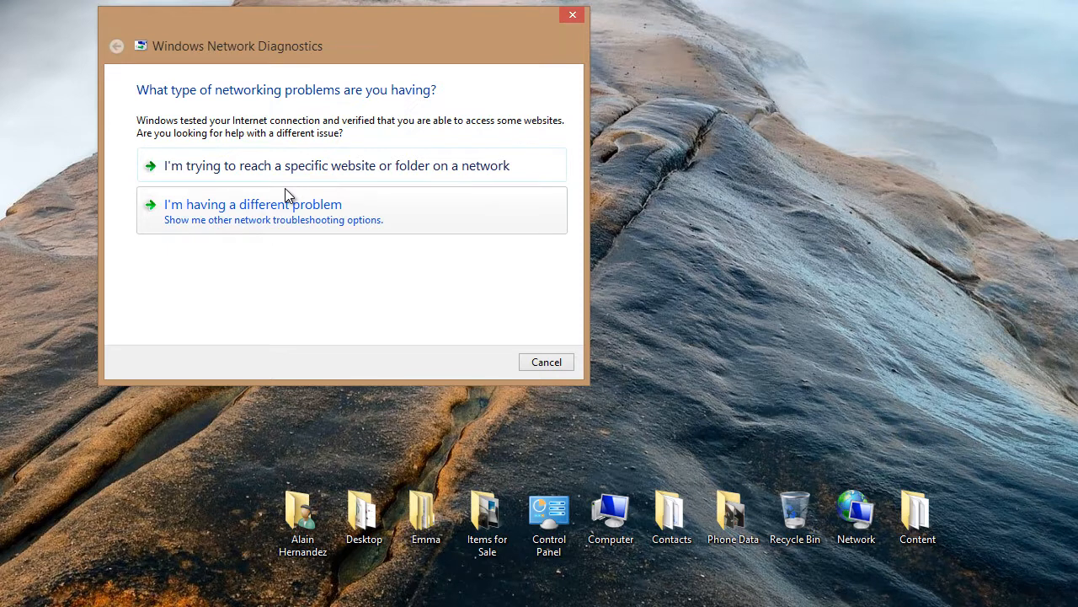
left_click(546, 363)
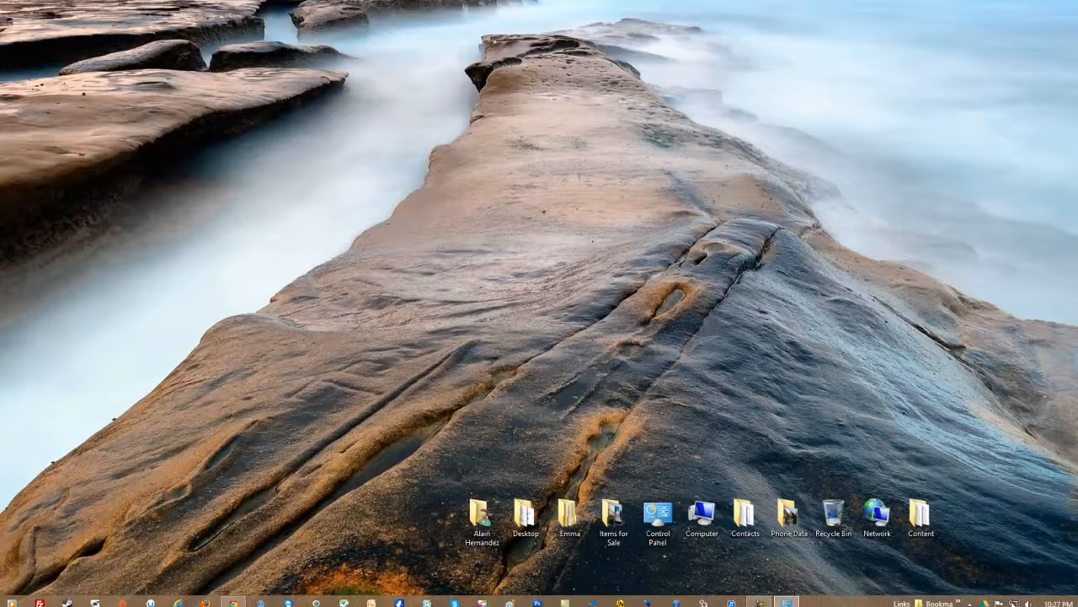
right_click(1014, 604)
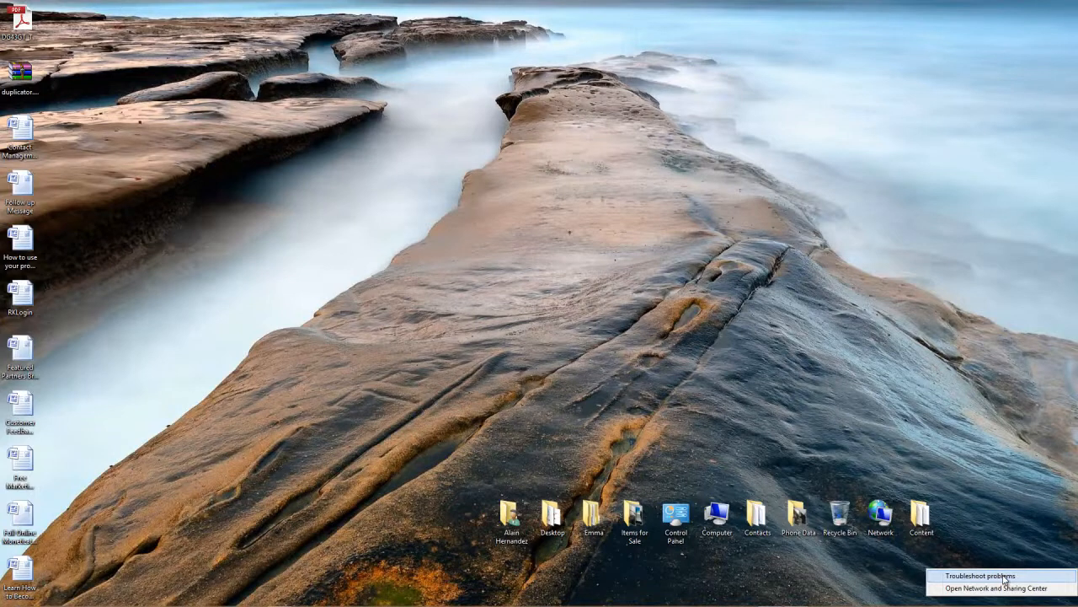
mouse_move(530, 603)
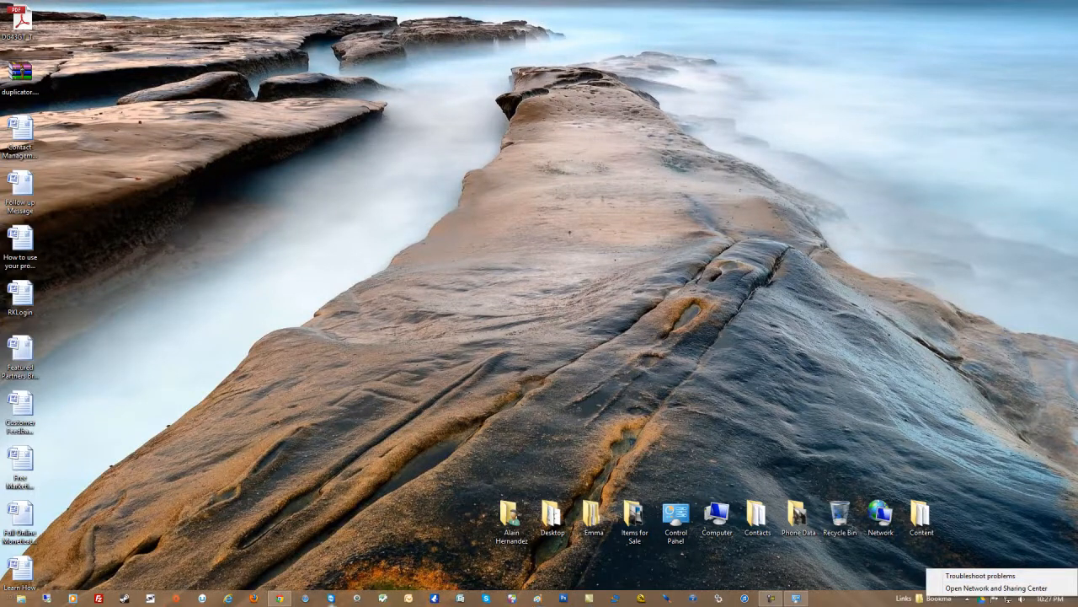
Open Troubleshooting in Control Panel, view the Fix problems with Windows Update troubleshooter, cancel it and close the window.
left_click(693, 521)
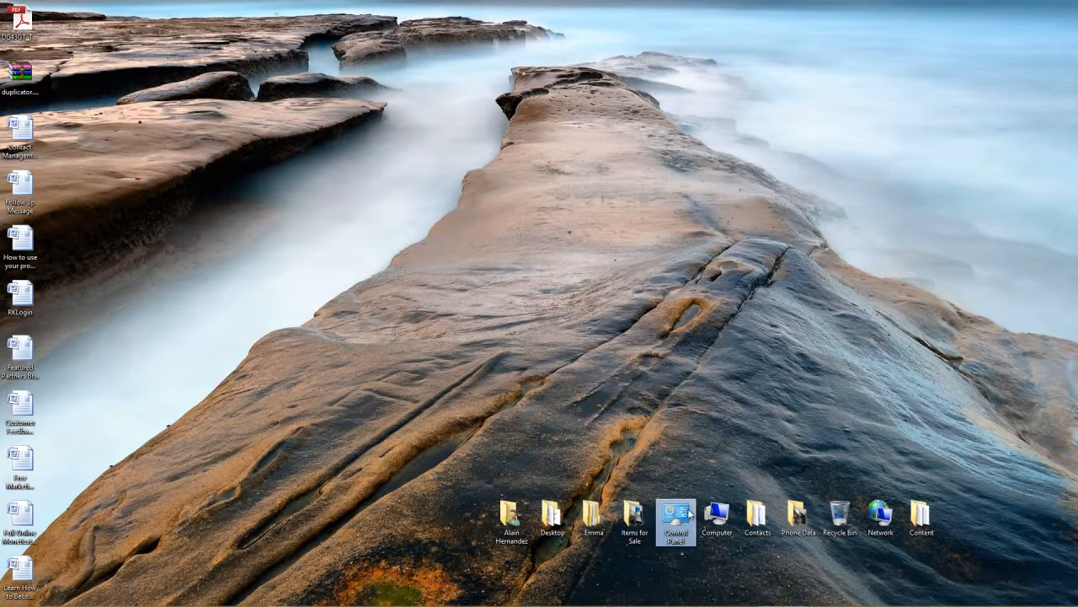
double_click(693, 521)
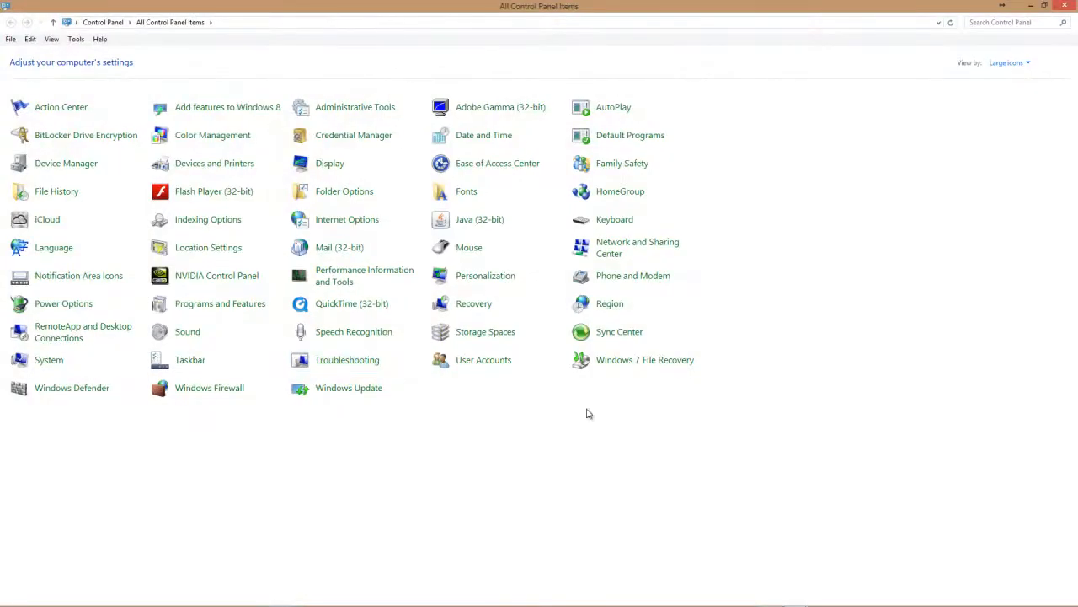
left_click(324, 352)
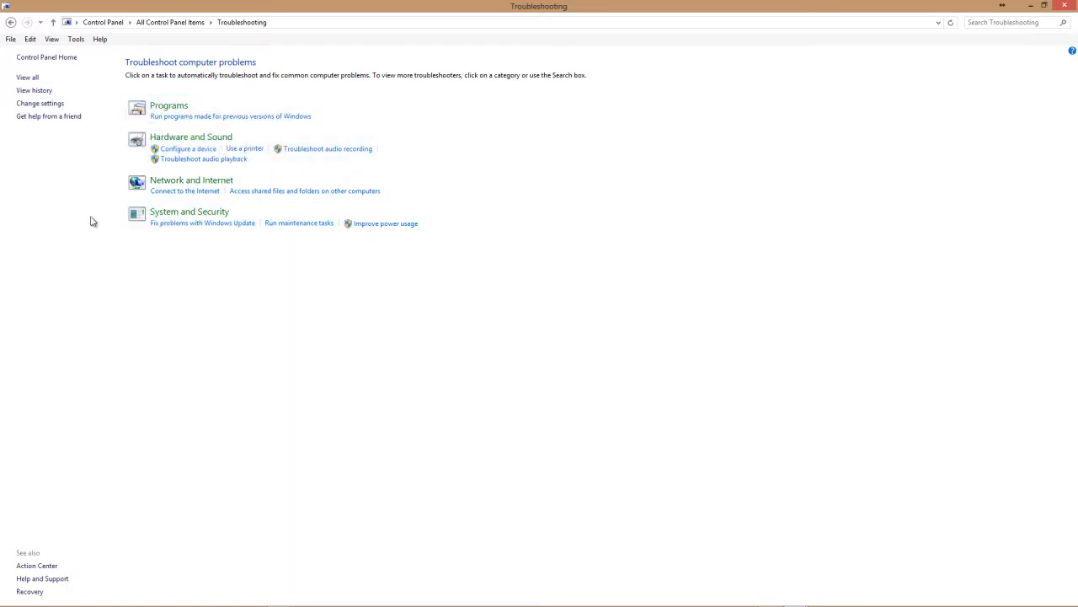
left_click(169, 224)
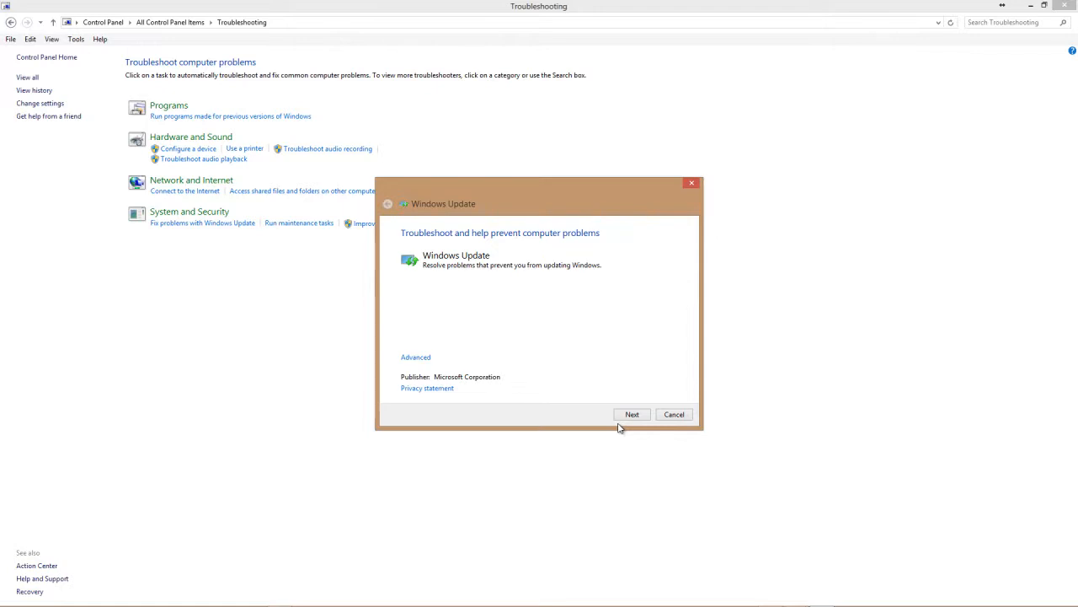
left_click(674, 414)
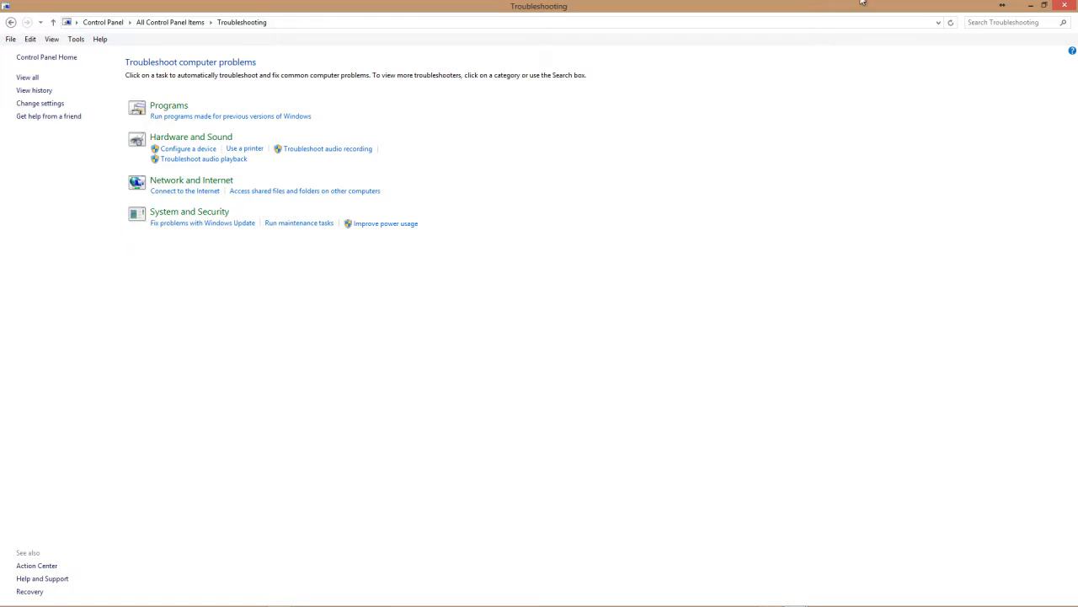
left_click(1066, 4)
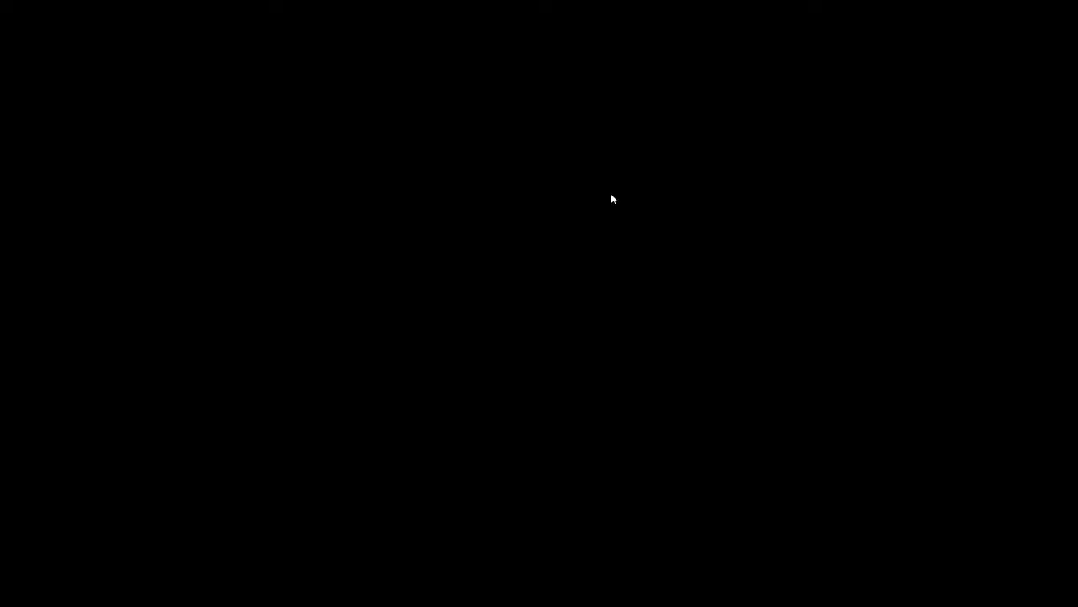
Open Task Manager and examine the running apps and background processes, including Google Chrome, AVG E-mail Scanner, Camtasia Recorder and ACT2Service.
key("ctrl+shift+Escape")
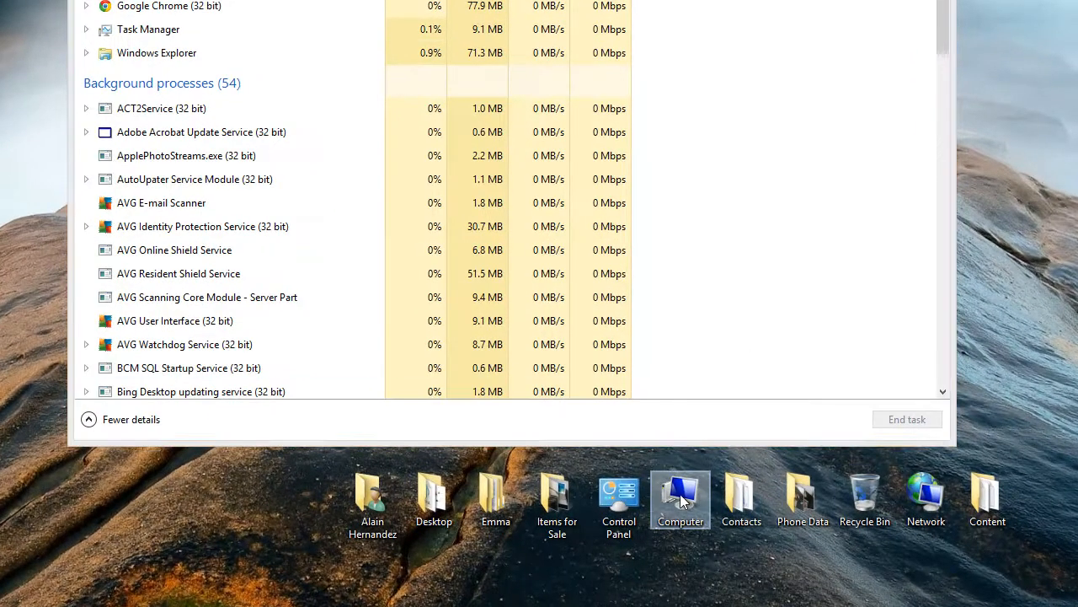
right_click(679, 508)
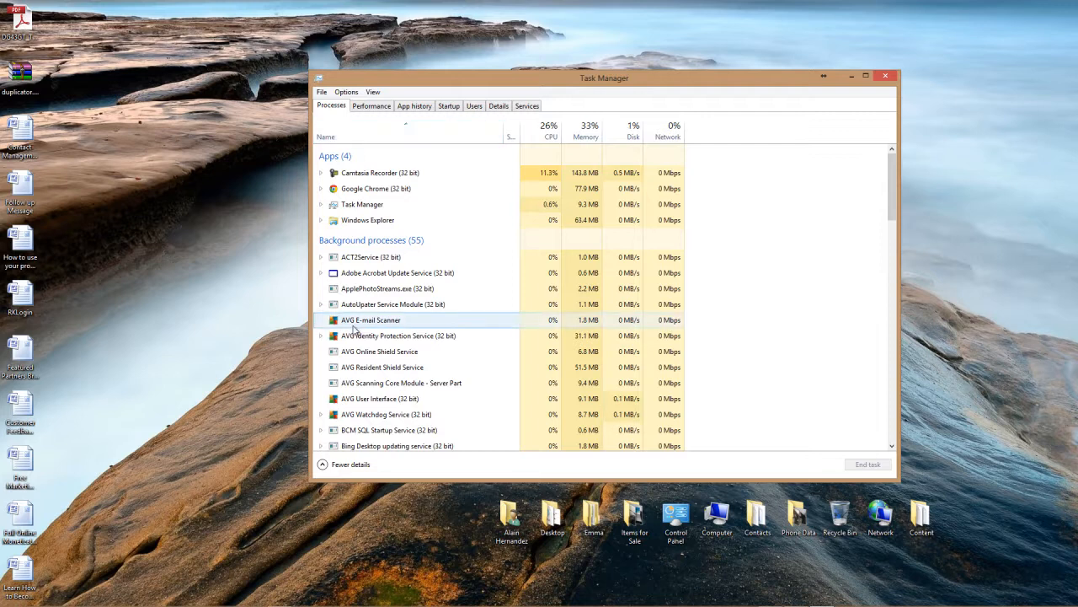
left_click(380, 190)
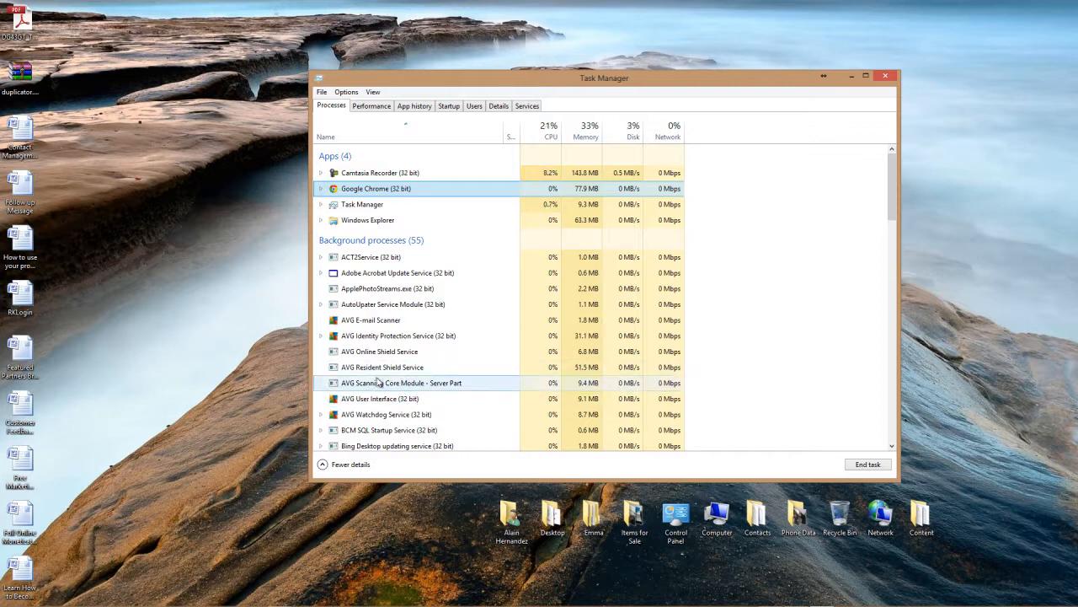
left_click(375, 320)
scroll(389, 380, "down", 1)
scroll(389, 380, "down", 4)
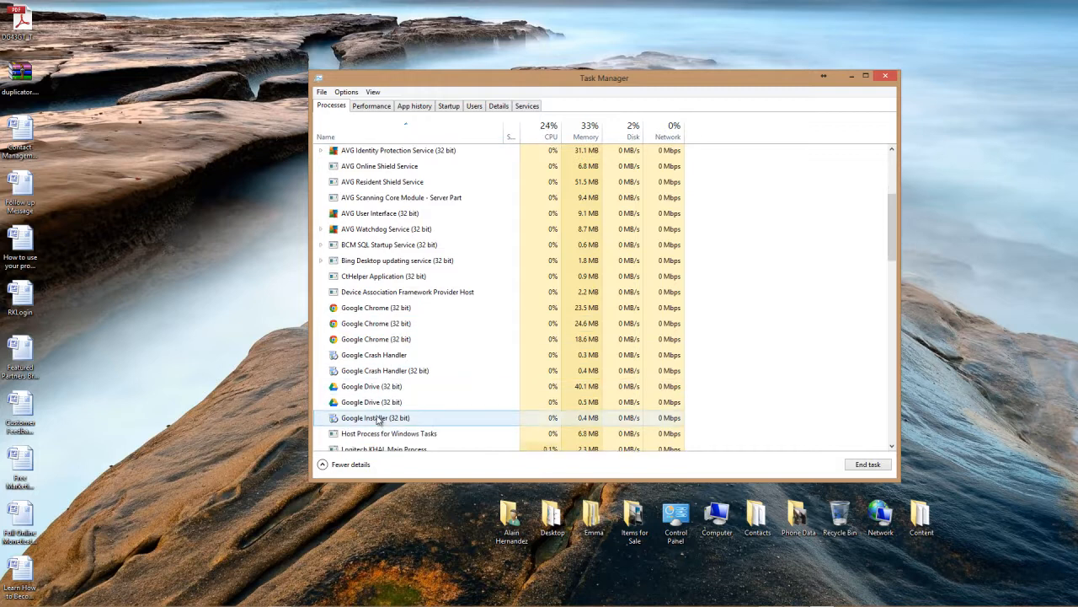
scroll(408, 427, "up", 3)
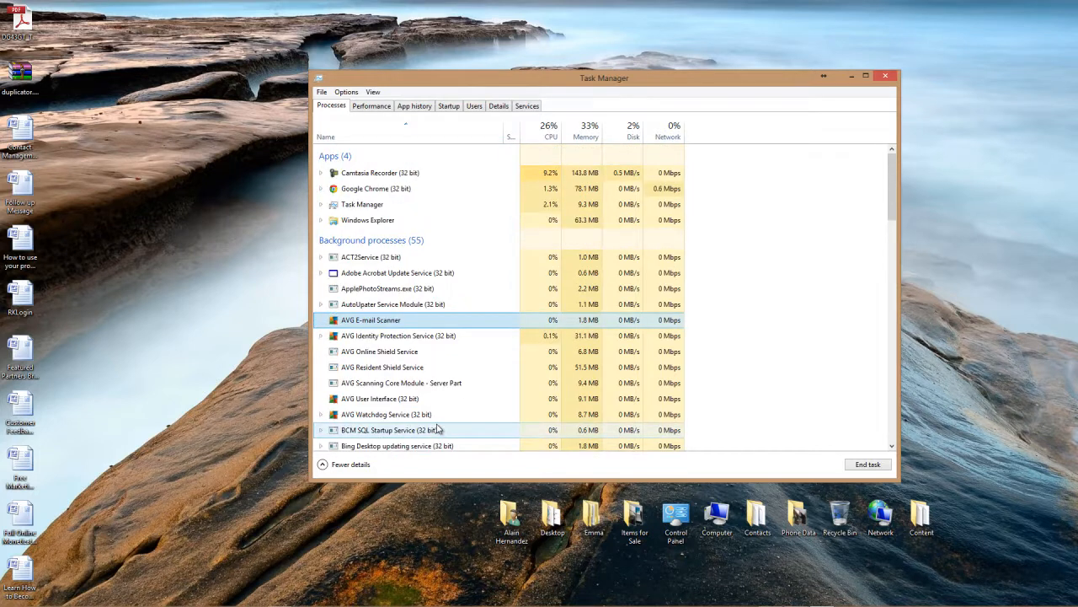
left_click(378, 172)
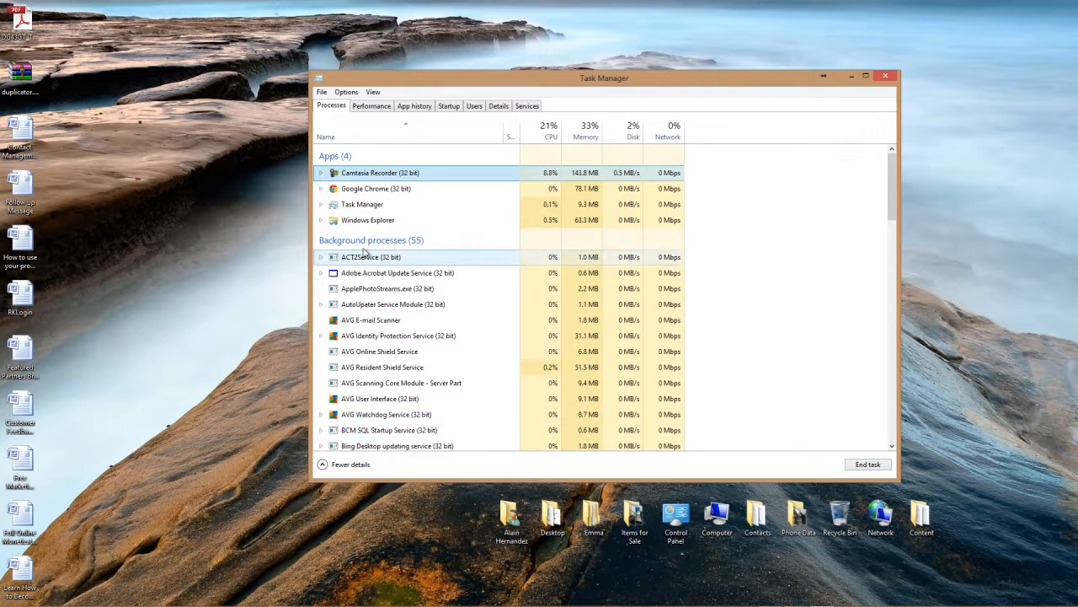
left_click(360, 261)
scroll(398, 445, "down", 2)
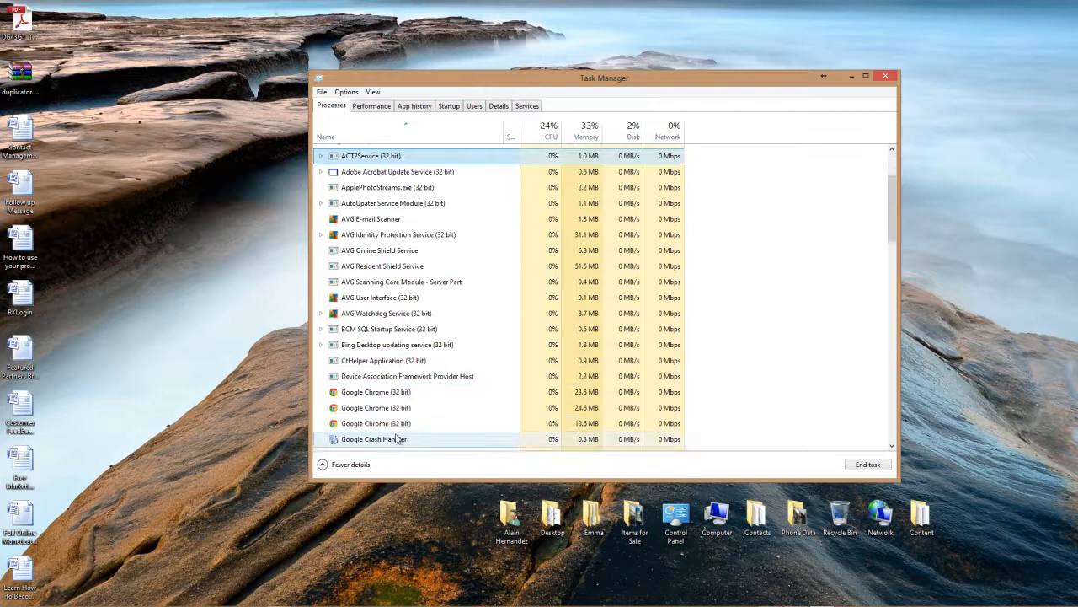
scroll(397, 445, "down", 4)
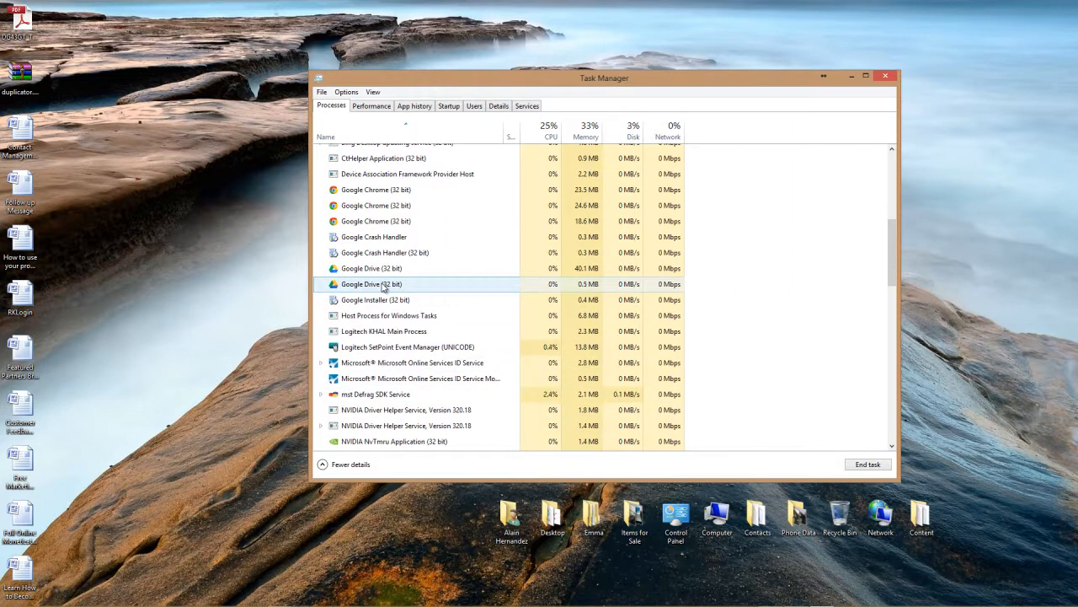
End both Google Drive (32 bit) background processes and close Task Manager.
left_click(383, 287)
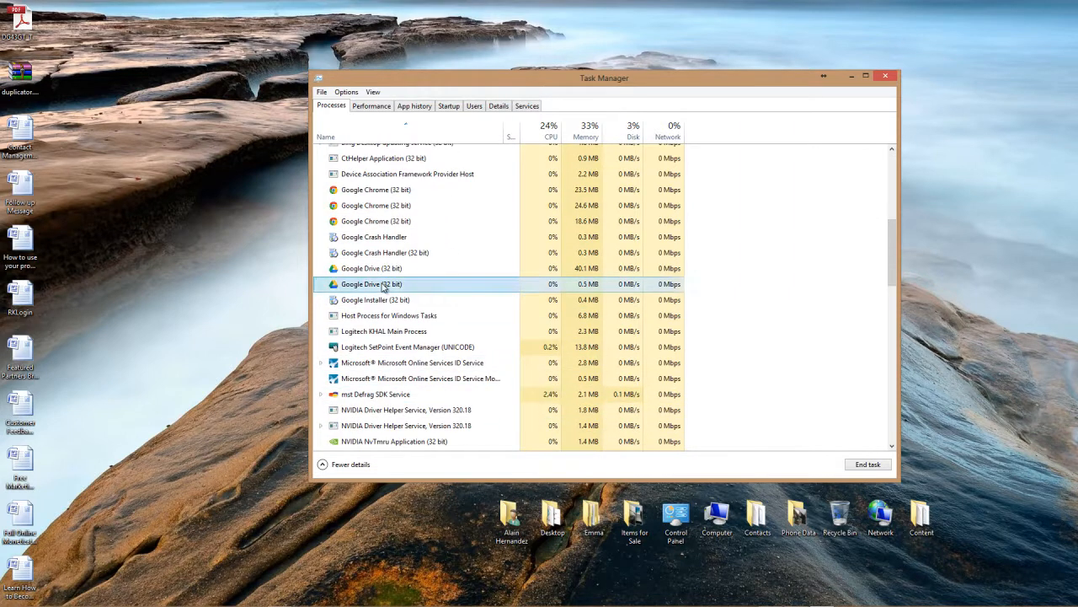
left_click(876, 468)
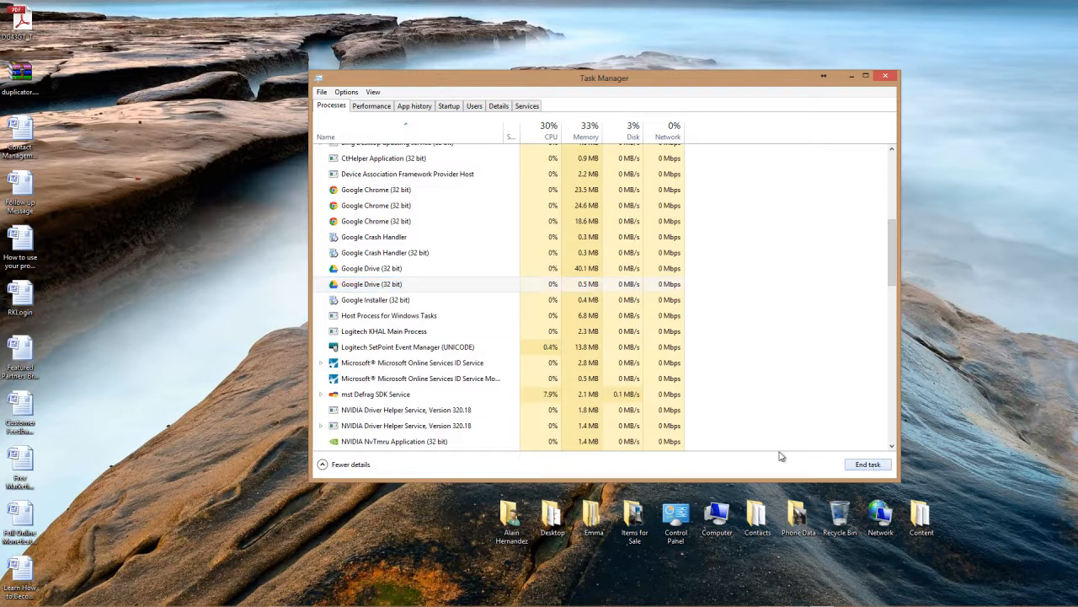
left_click(385, 268)
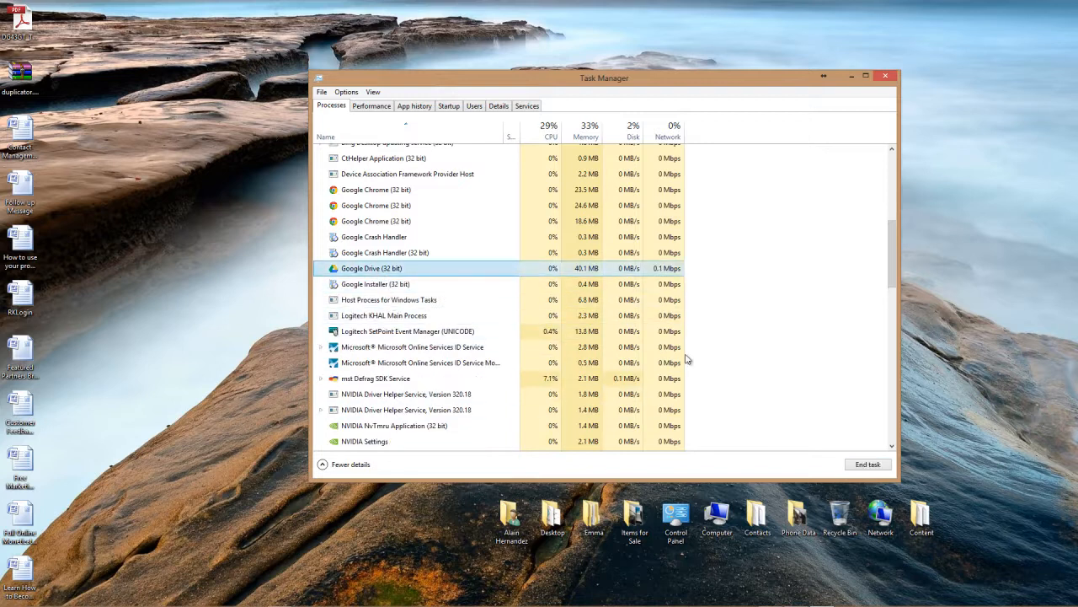
left_click(867, 464)
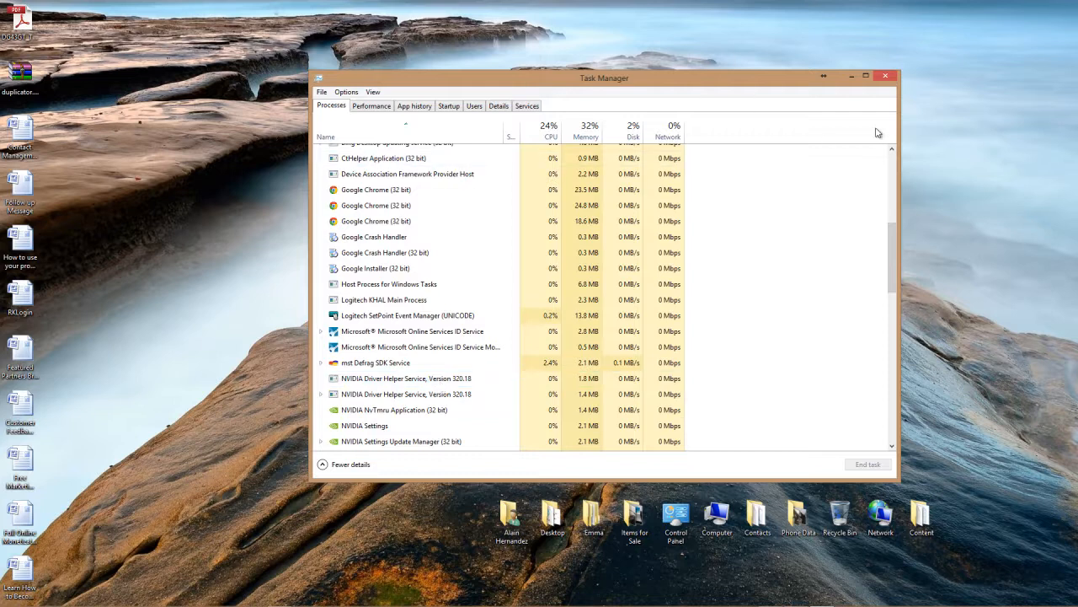
left_click(891, 77)
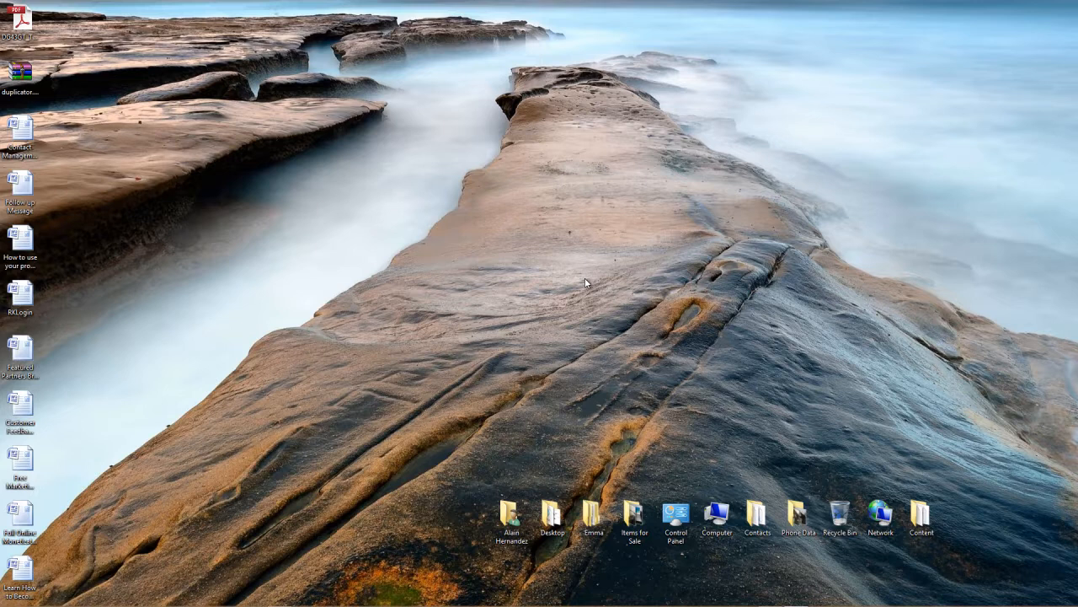
Switch to Internet Explorer and go to java.com.
mouse_move(203, 602)
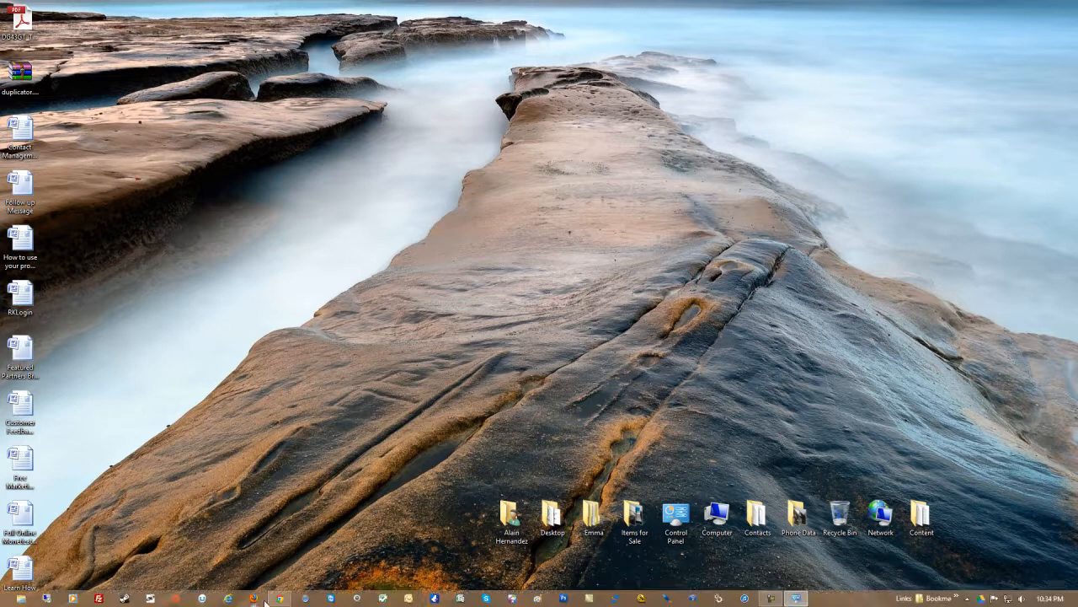
left_click(227, 598)
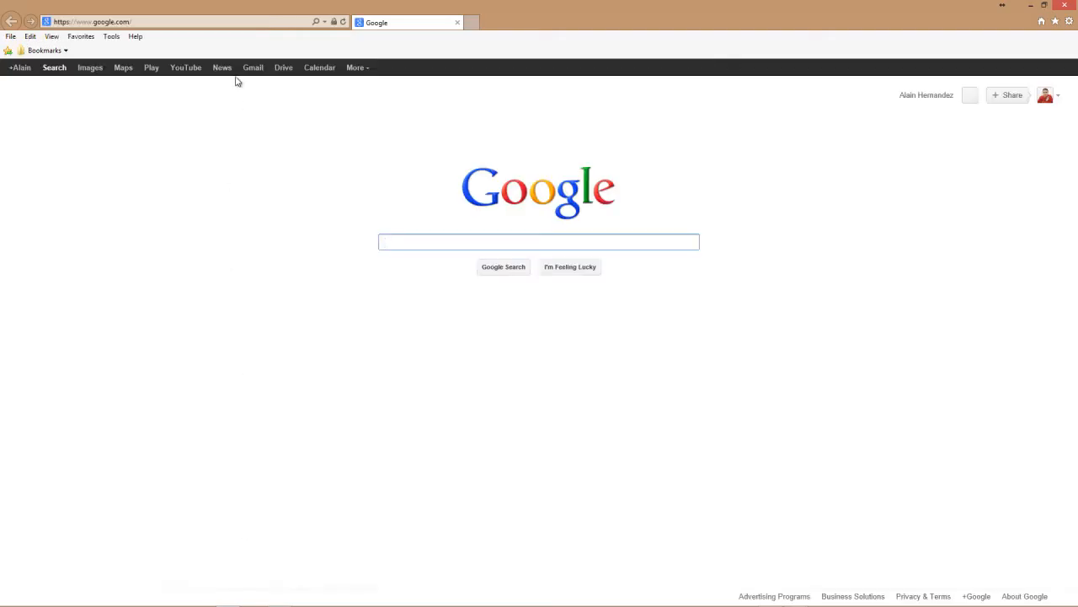
left_click(149, 21)
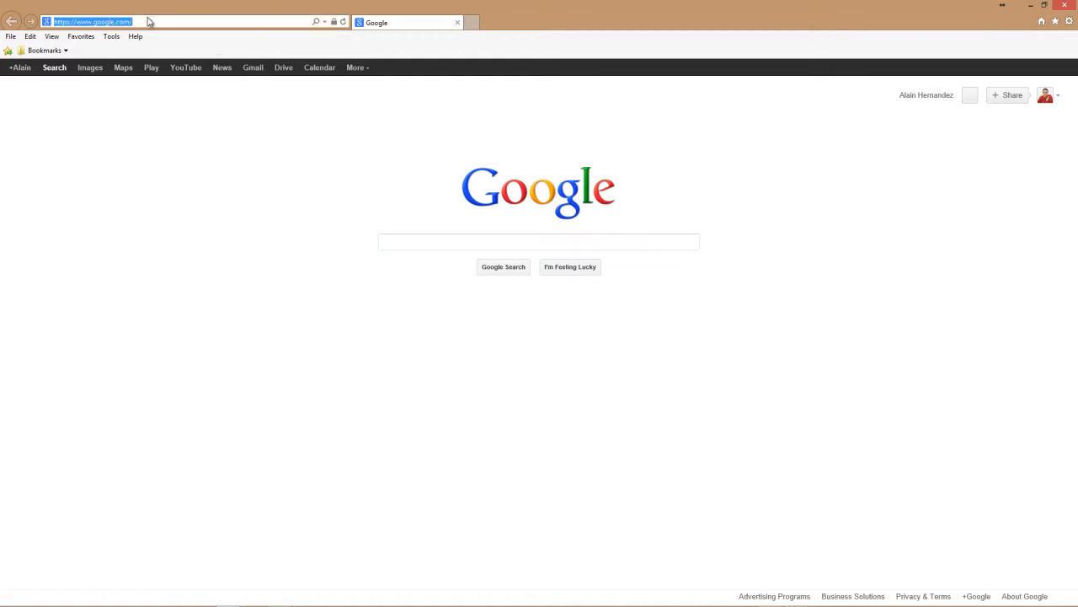
type("java.com")
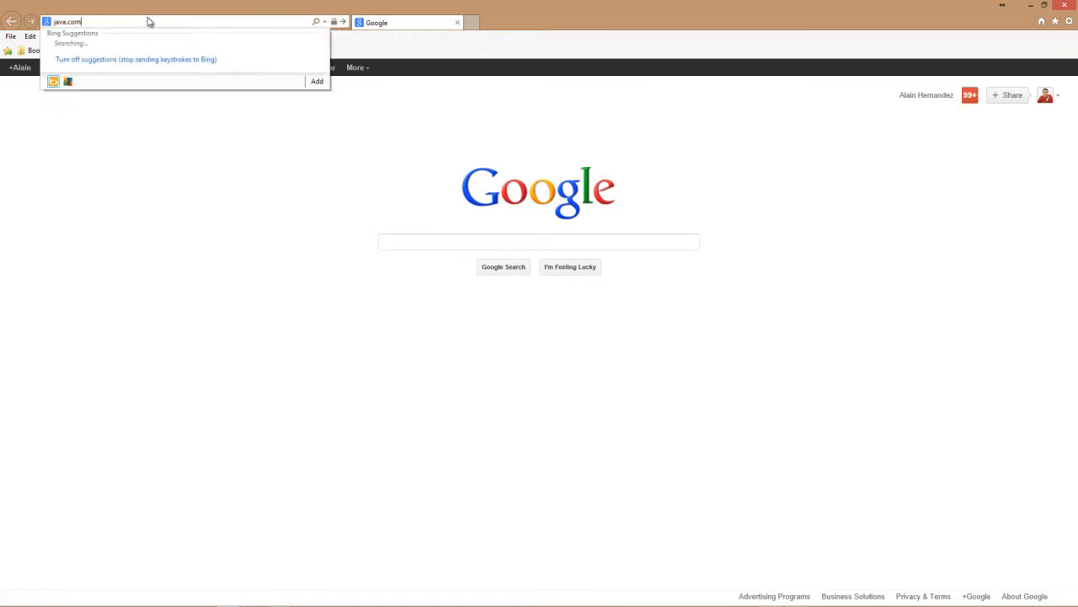
key("Return")
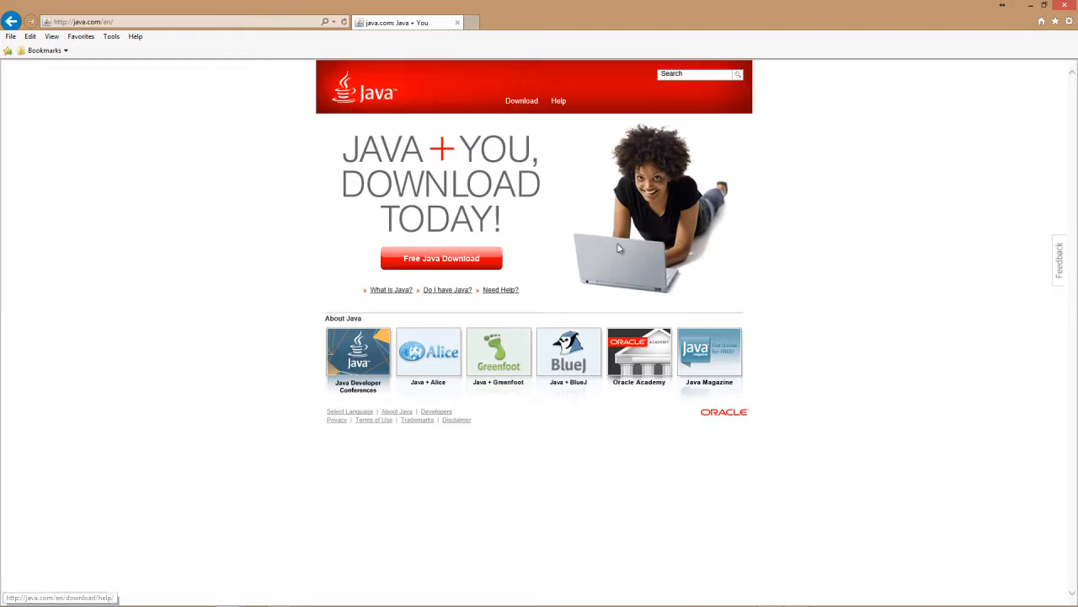
Start the free Java download for Windows, run the installer and decline to reinstall the software.
left_click(439, 263)
left_click(598, 246)
left_click(680, 593)
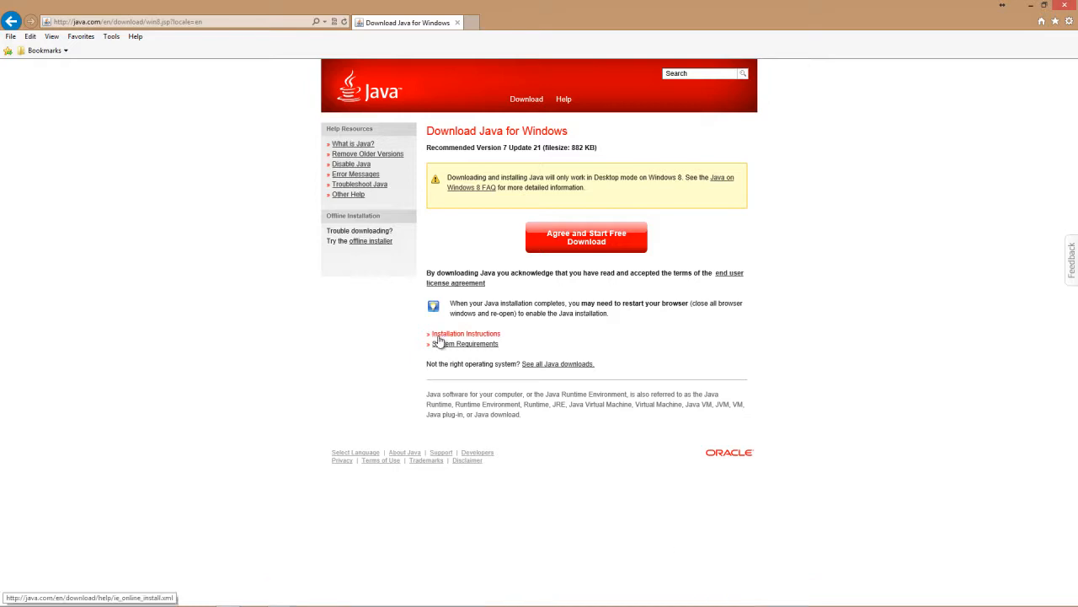
left_click(653, 399)
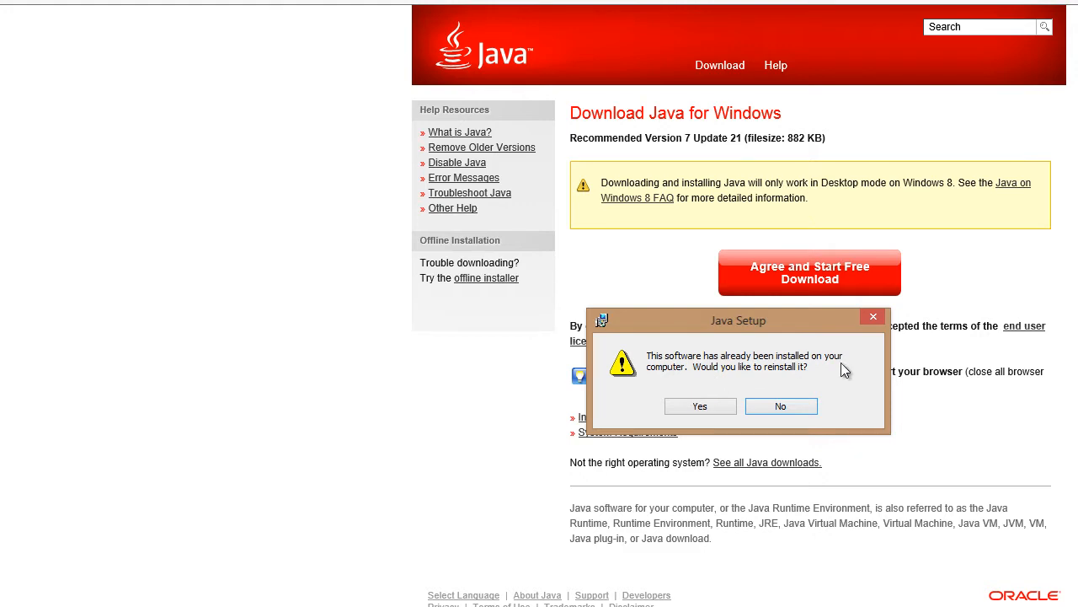
left_click(804, 408)
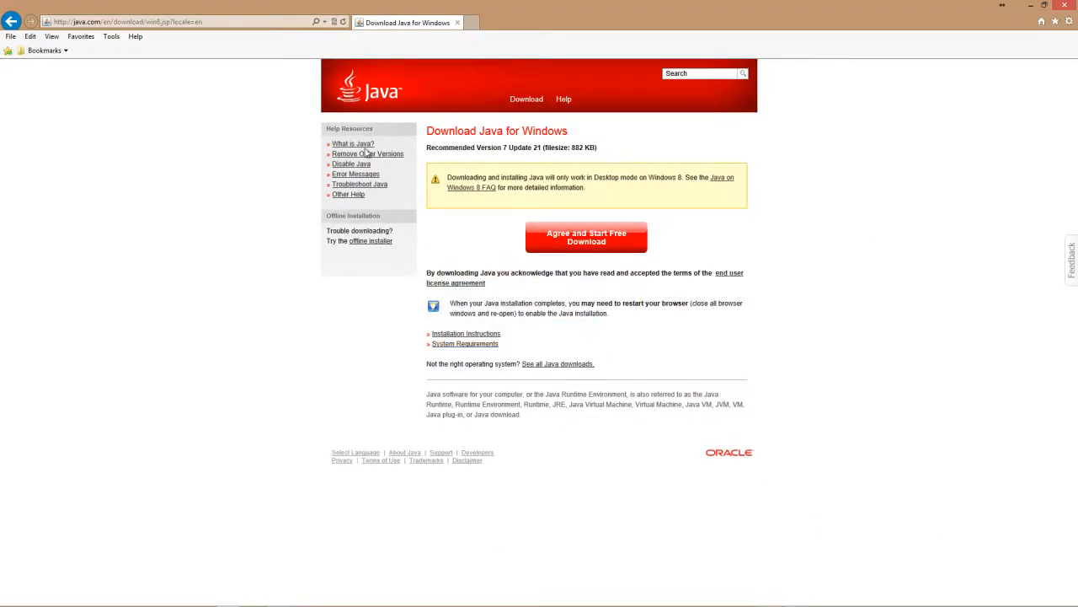
Go to adobe.com and open the Downloads page with the Adobe readers and players.
left_click(184, 22)
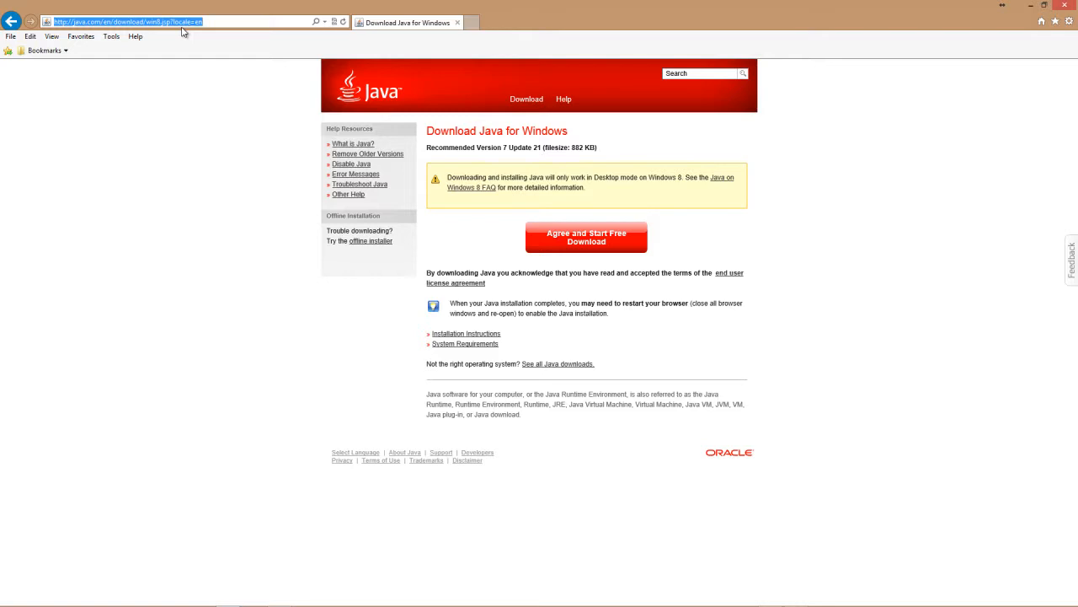
type("adobe.c")
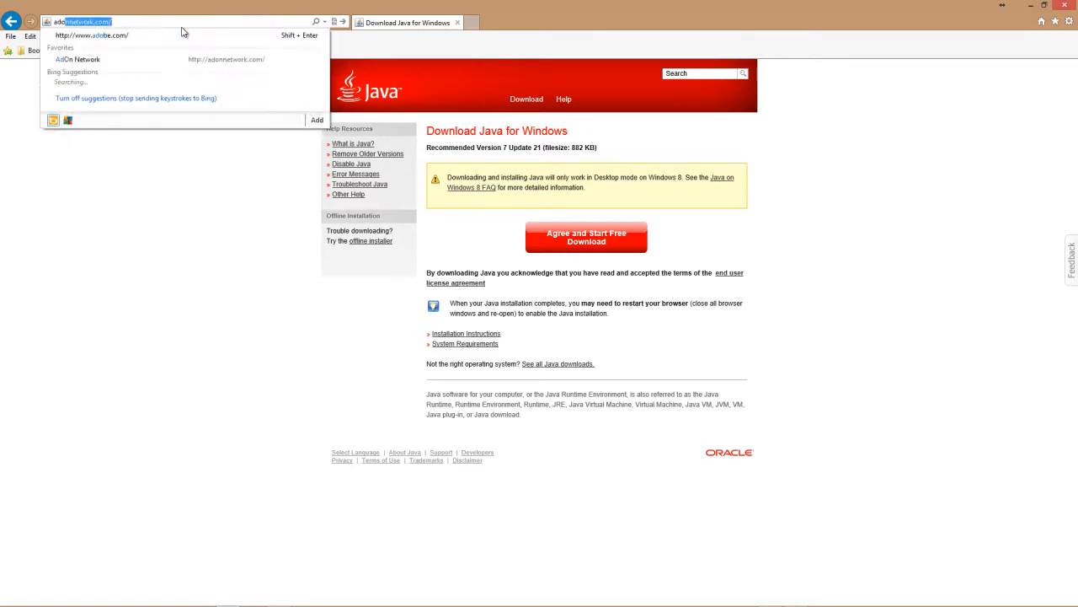
type("om")
key("Return")
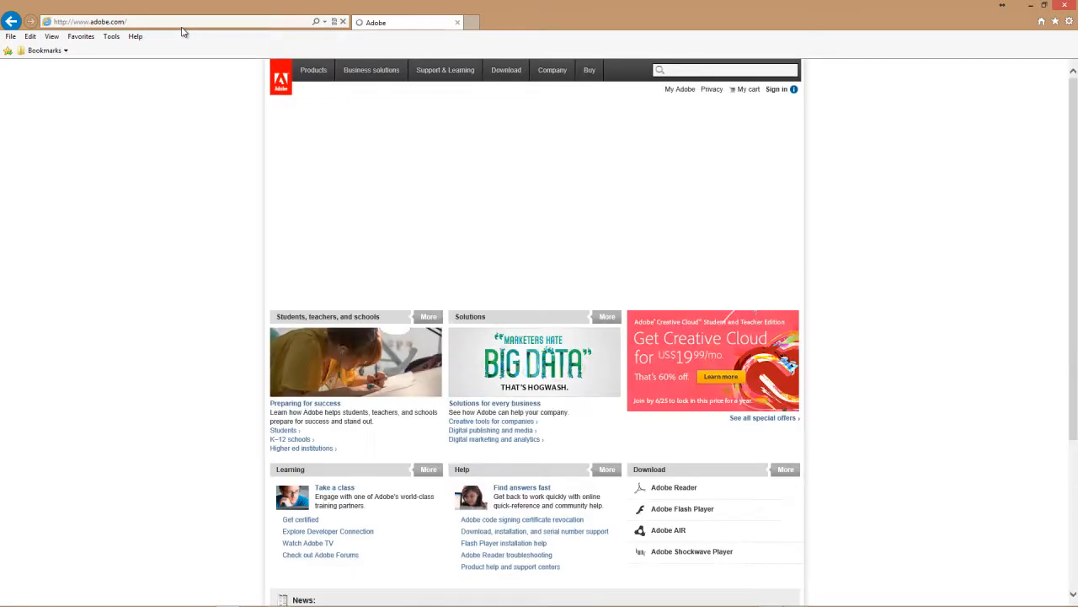
left_click(505, 74)
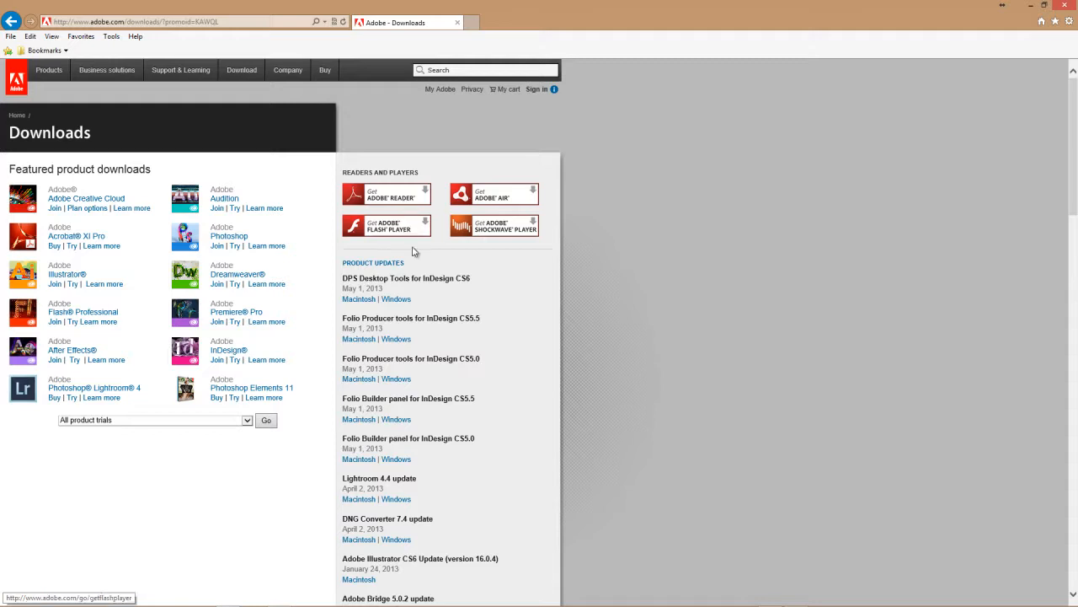
left_click(521, 238)
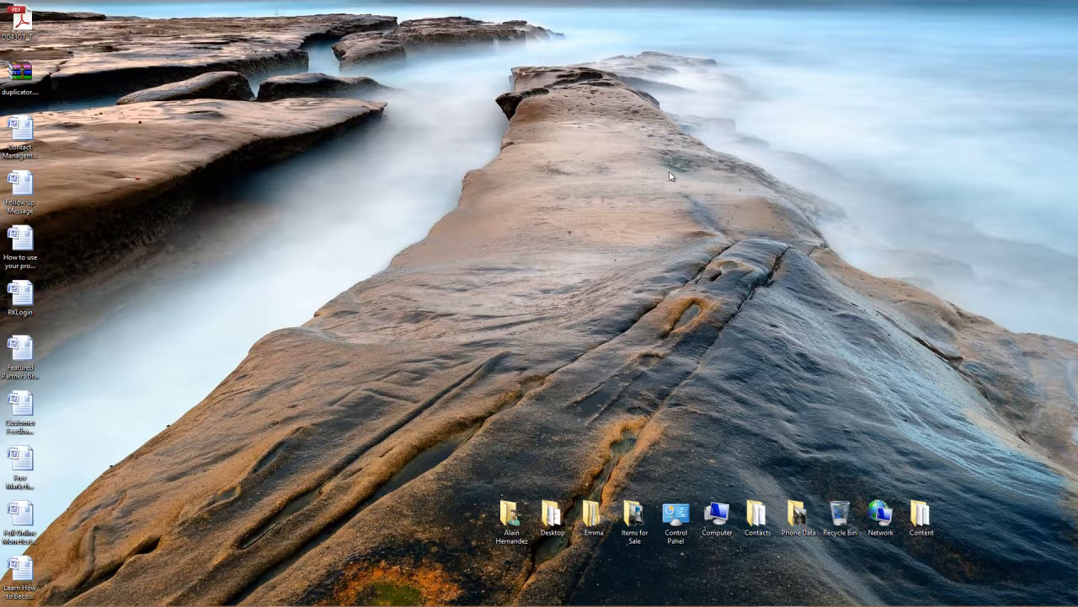
mouse_move(1077, 605)
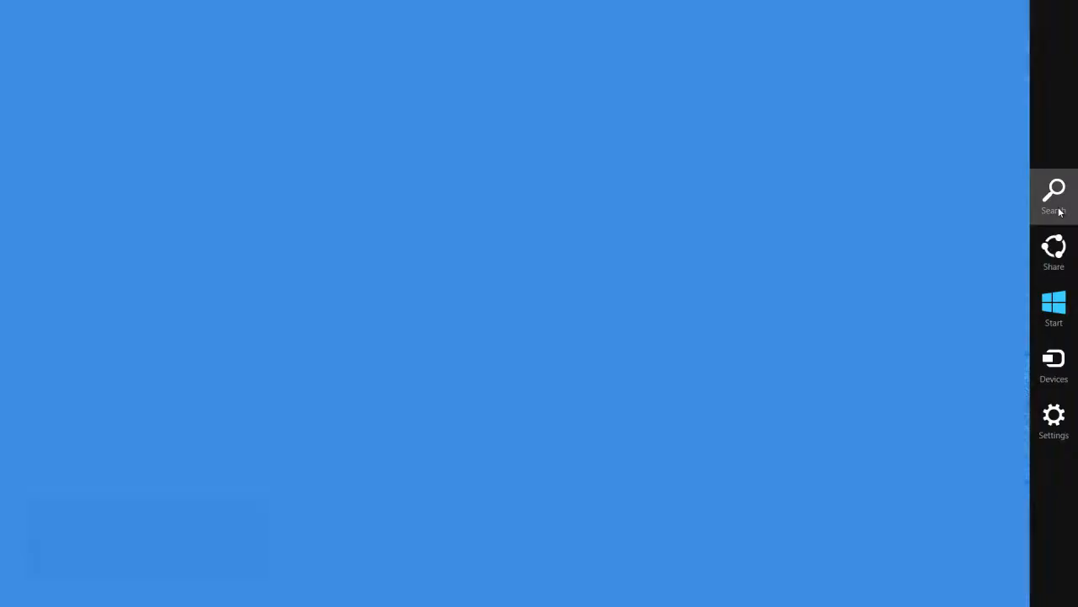
left_click(1060, 211)
left_click(945, 144)
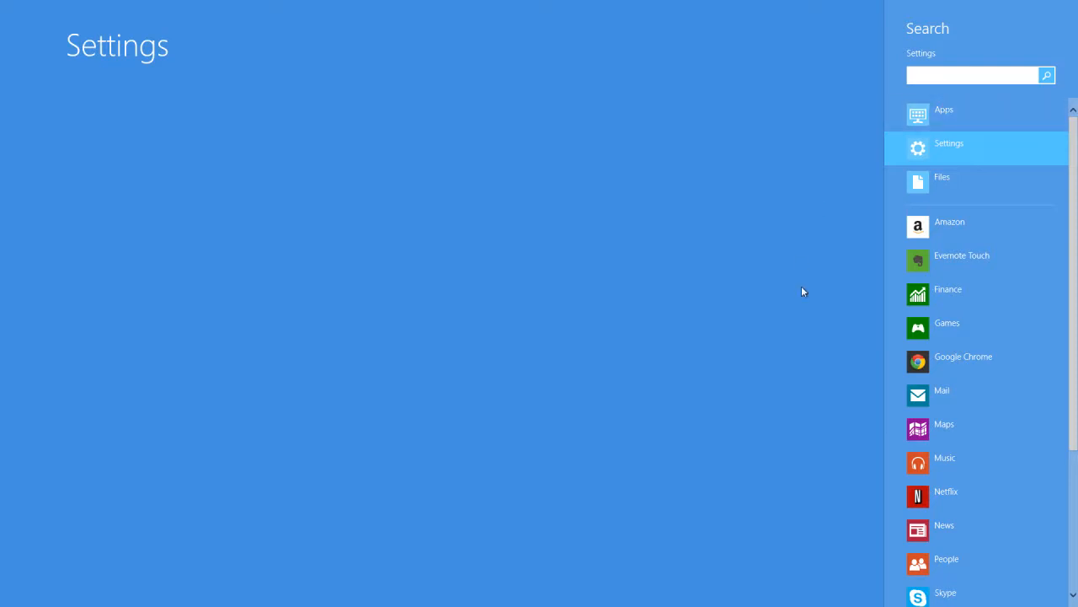
left_click(21, 17)
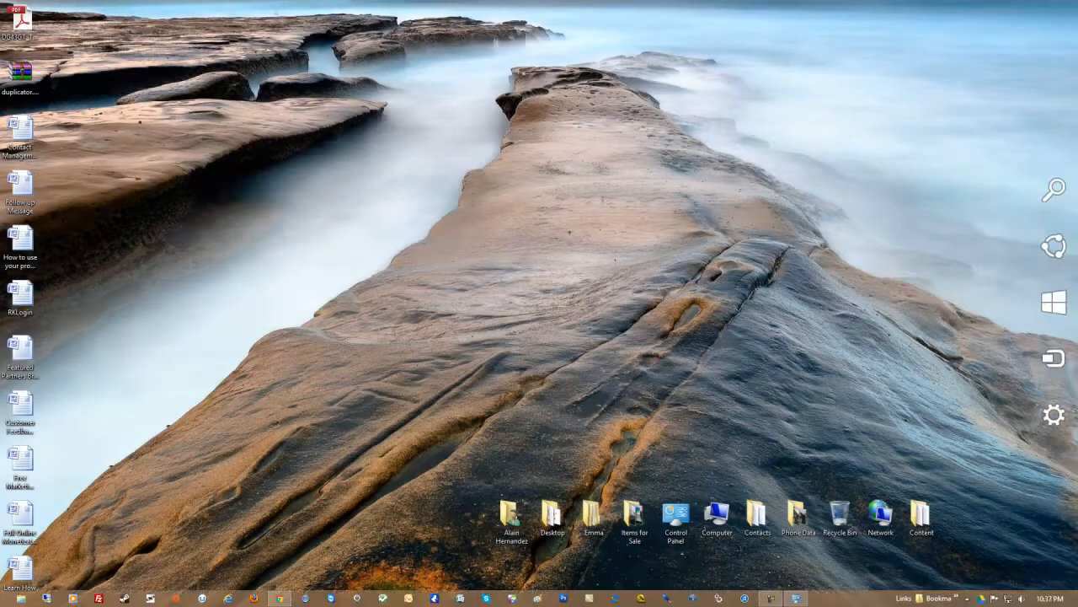
Search the Windows settings for "advance" and open Advanced startup options to examine the refresh, reinstall and advanced startup choices.
mouse_move(1076, 474)
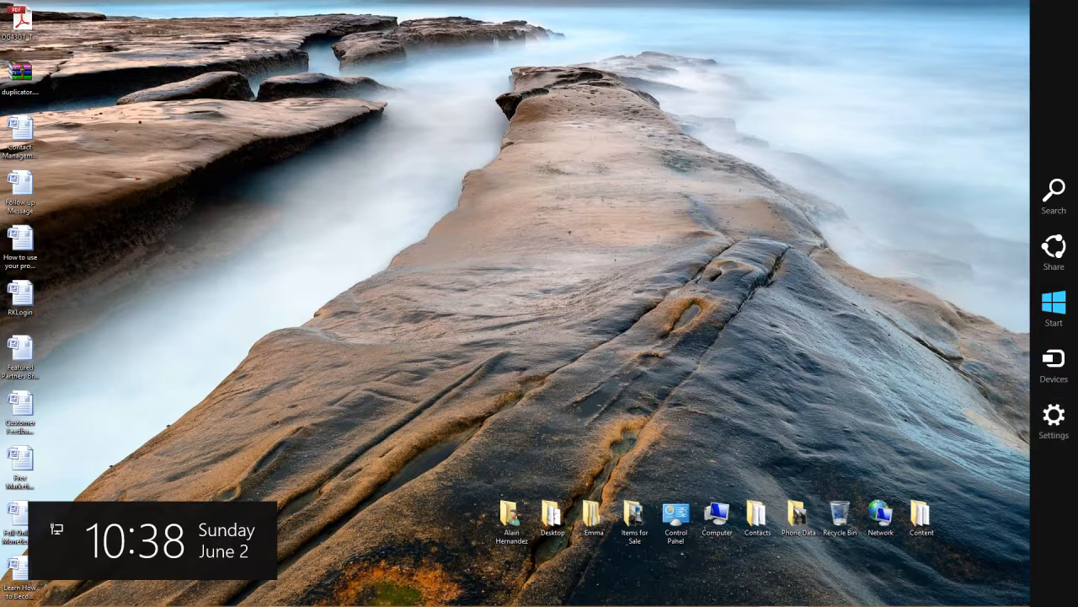
left_click(1054, 194)
type("advance")
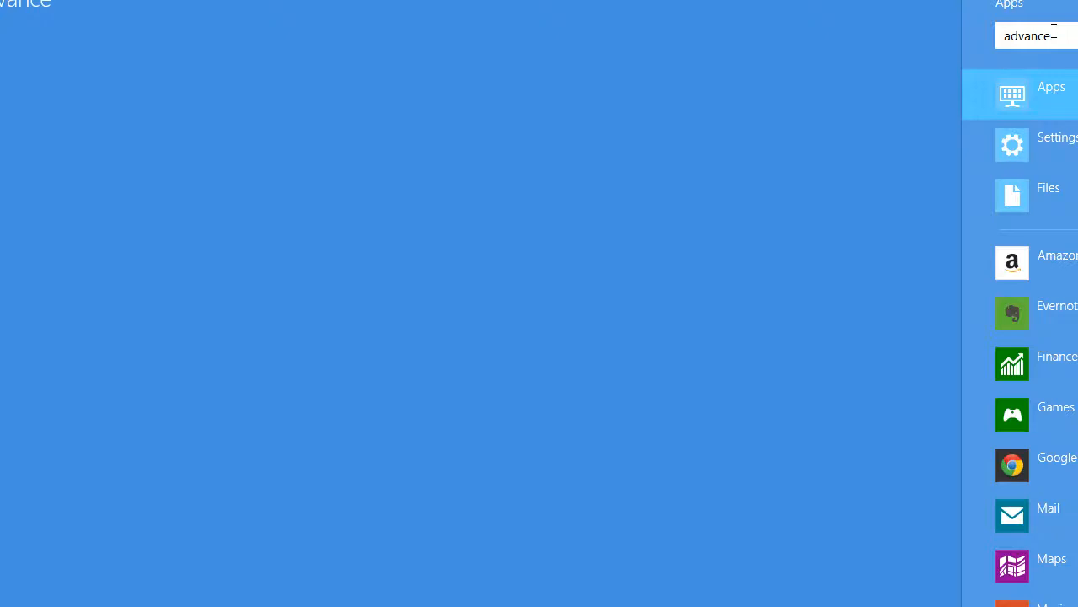
left_click(1070, 143)
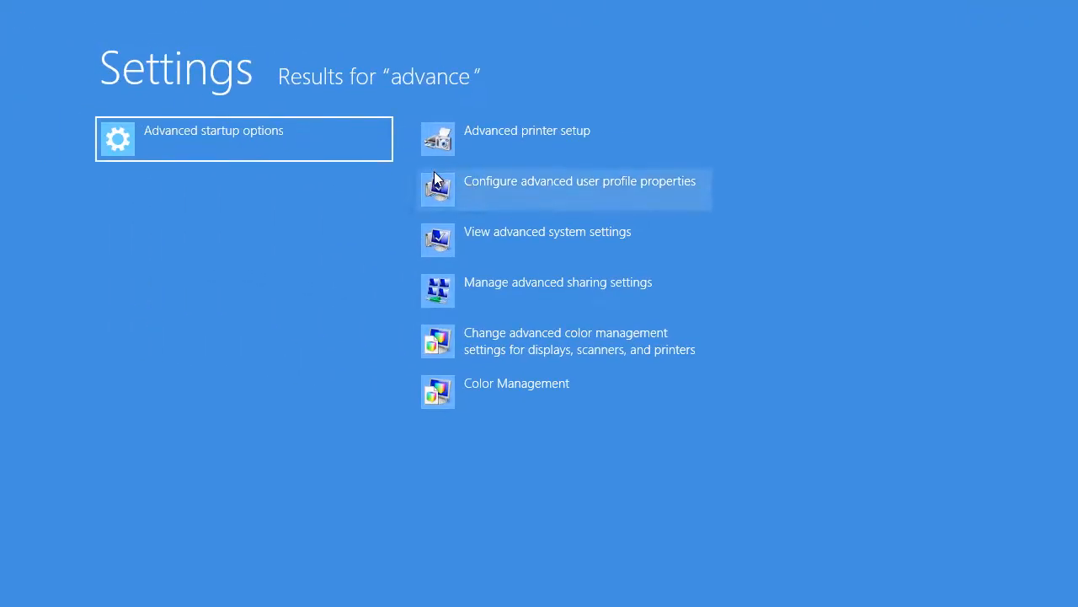
left_click(197, 149)
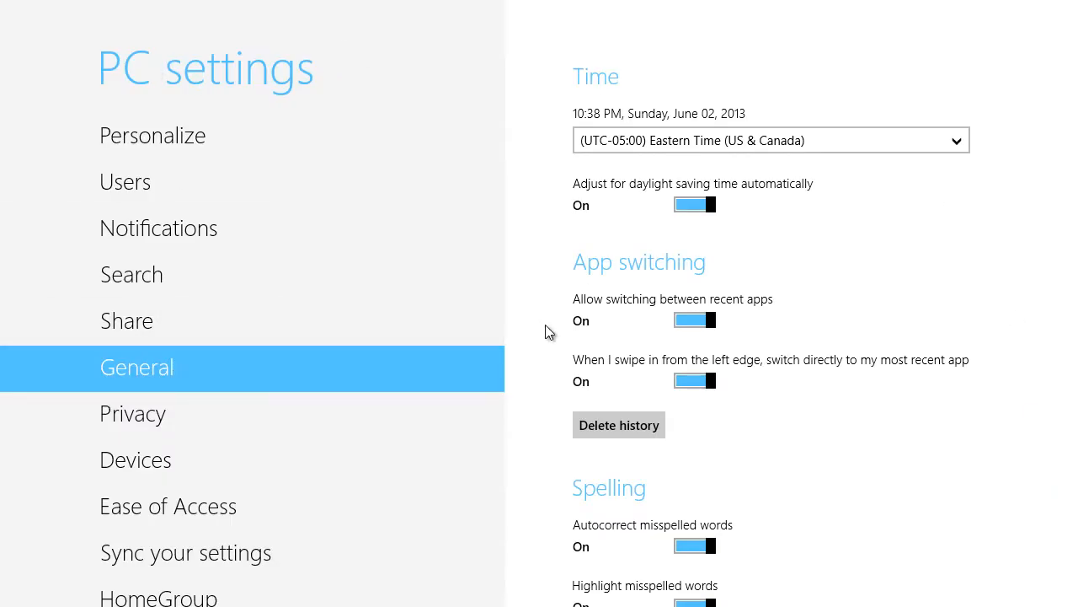
scroll(859, 402, "down", 5)
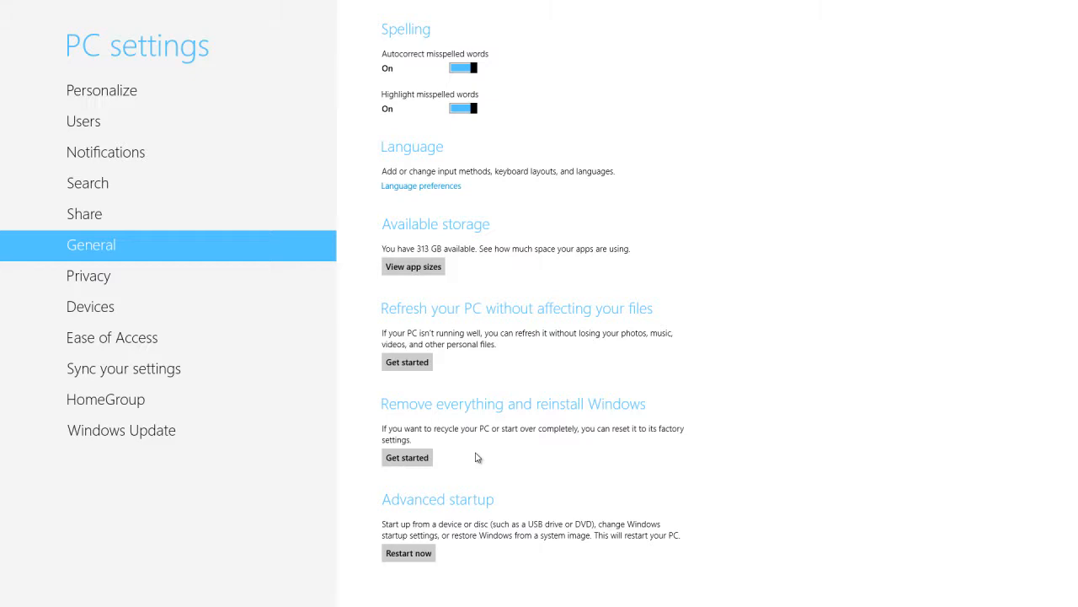
Leave PC settings and return to the desktop.
left_click(9, 9)
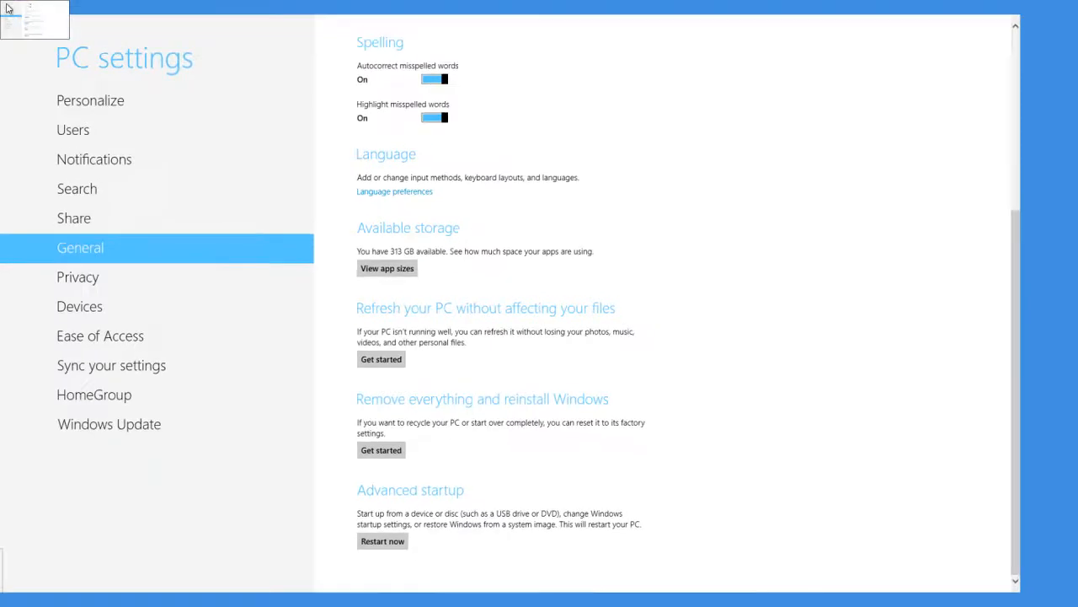
right_click(668, 188)
left_click(721, 216)
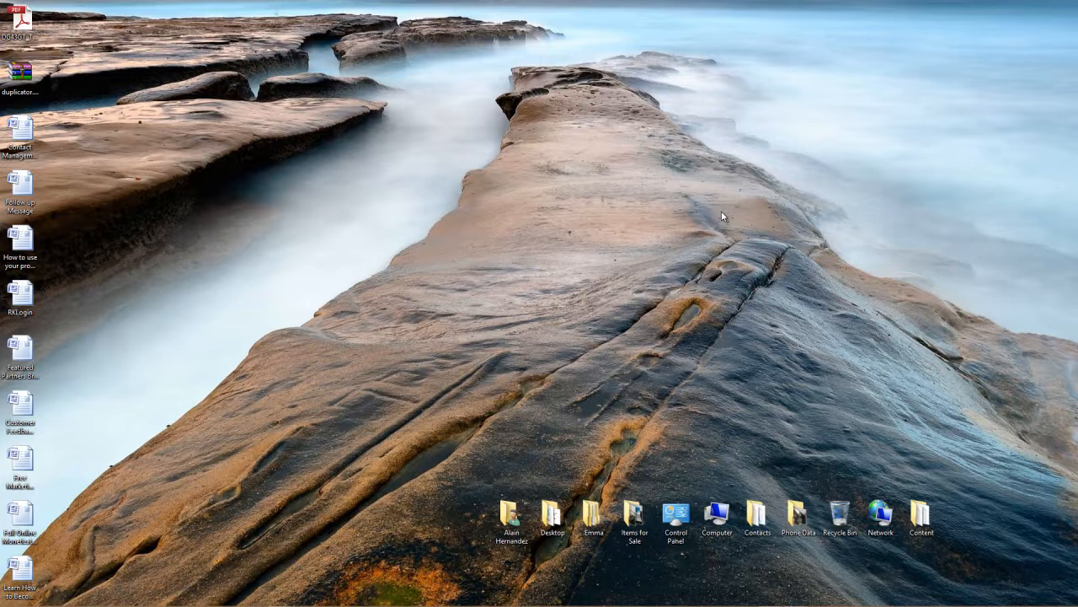
Switch to Google Chrome in a new window and maximize it.
mouse_move(323, 600)
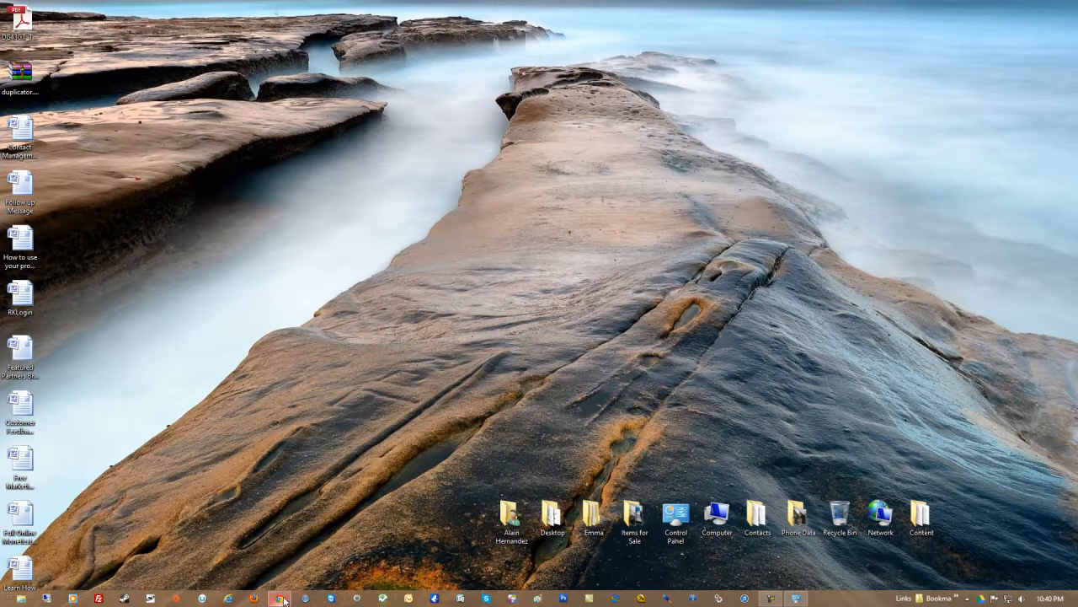
right_click(278, 600)
left_click(287, 545)
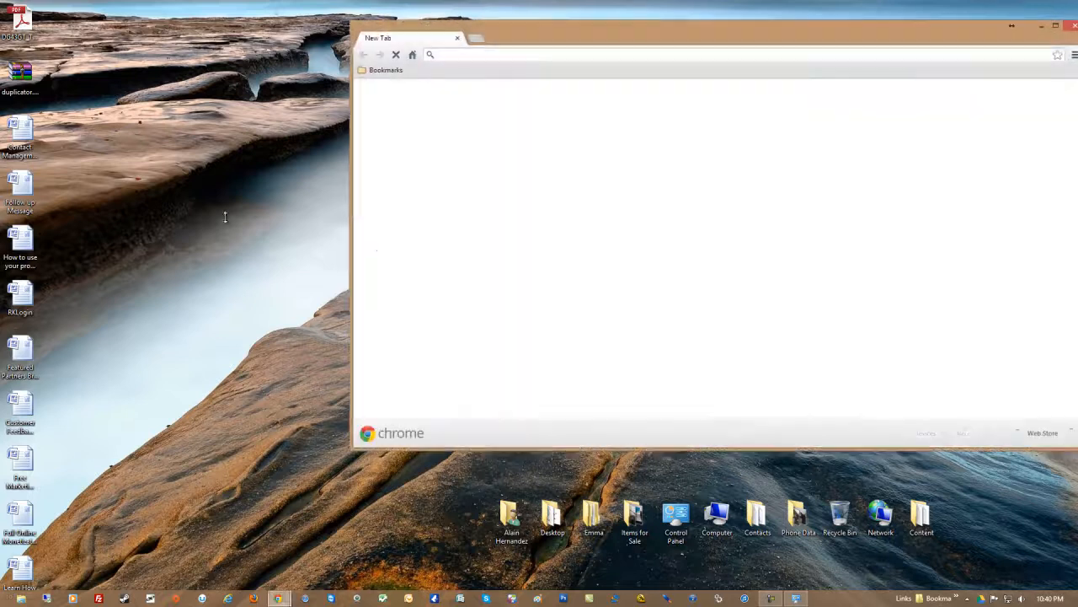
double_click(518, 27)
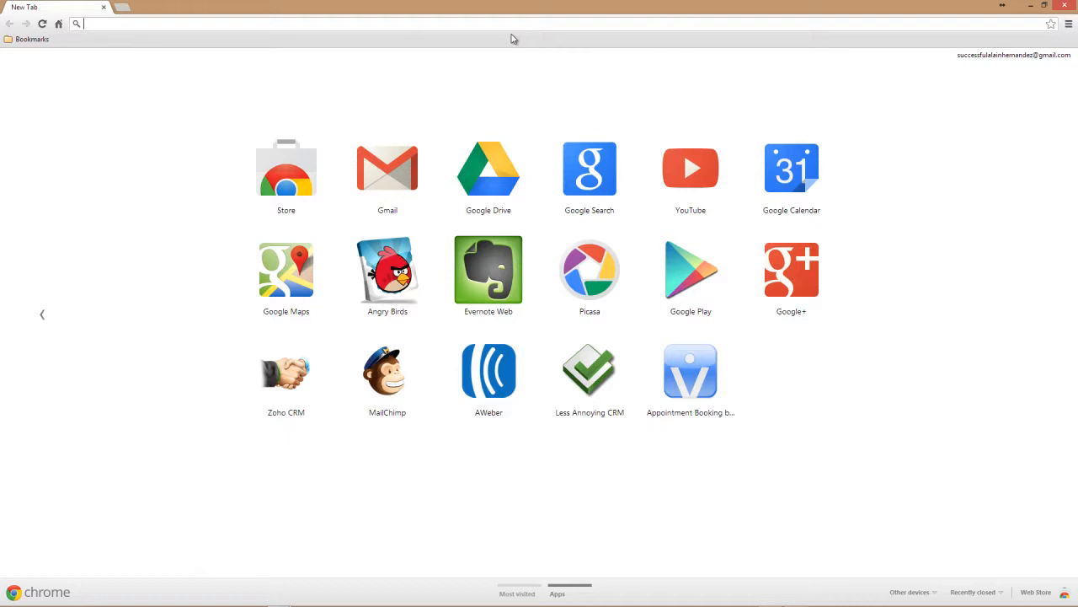
Try to go to the website dpcomputing.au.
type("google.com")
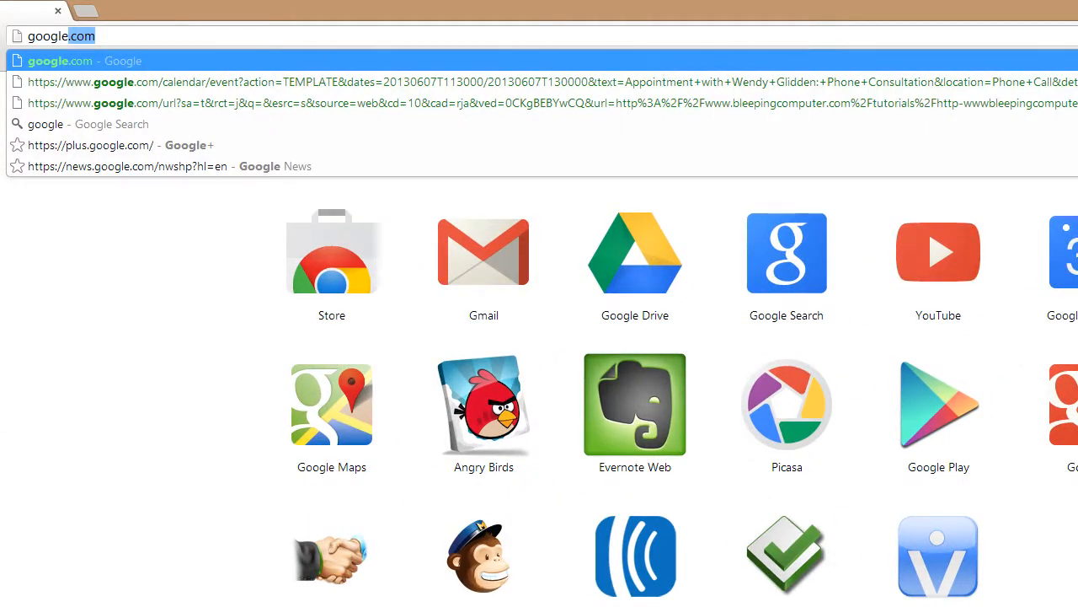
left_click(93, 36)
double_click(93, 34)
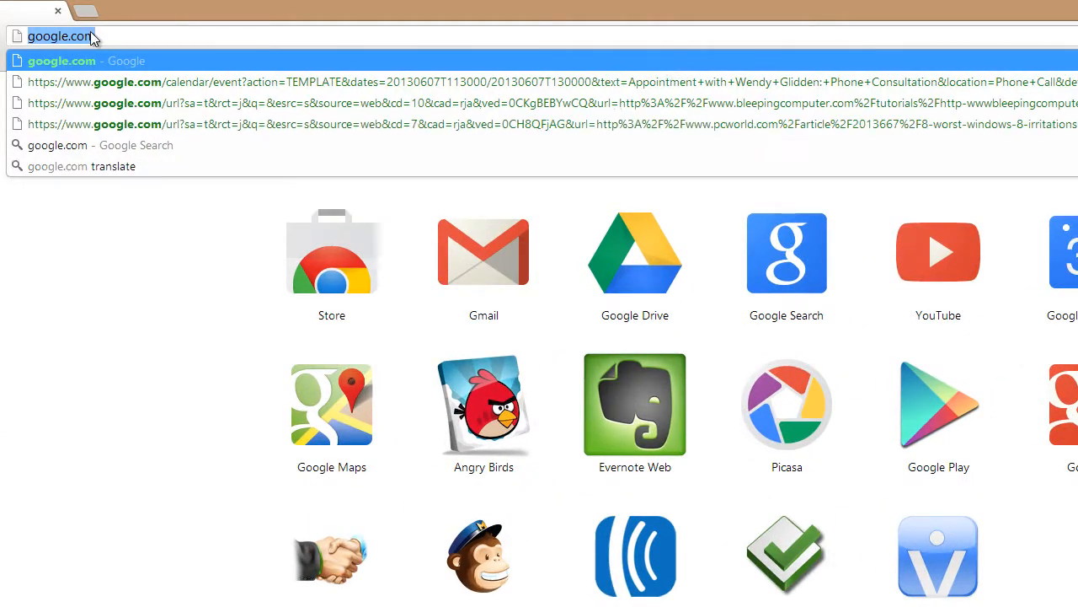
type("dp.")
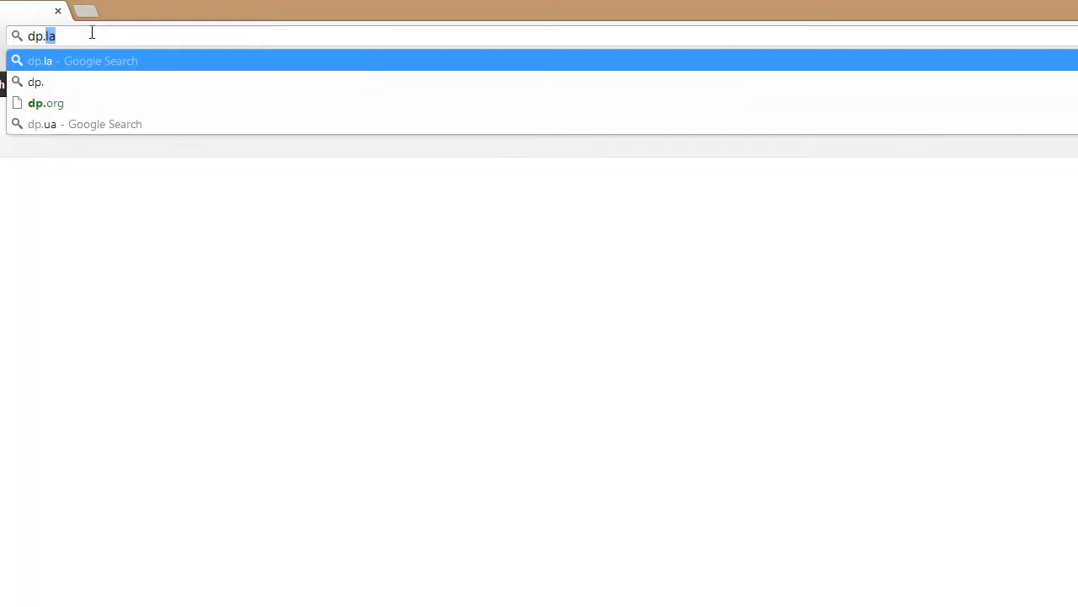
key("BackSpace")
key("BackSpace")
type("computing")
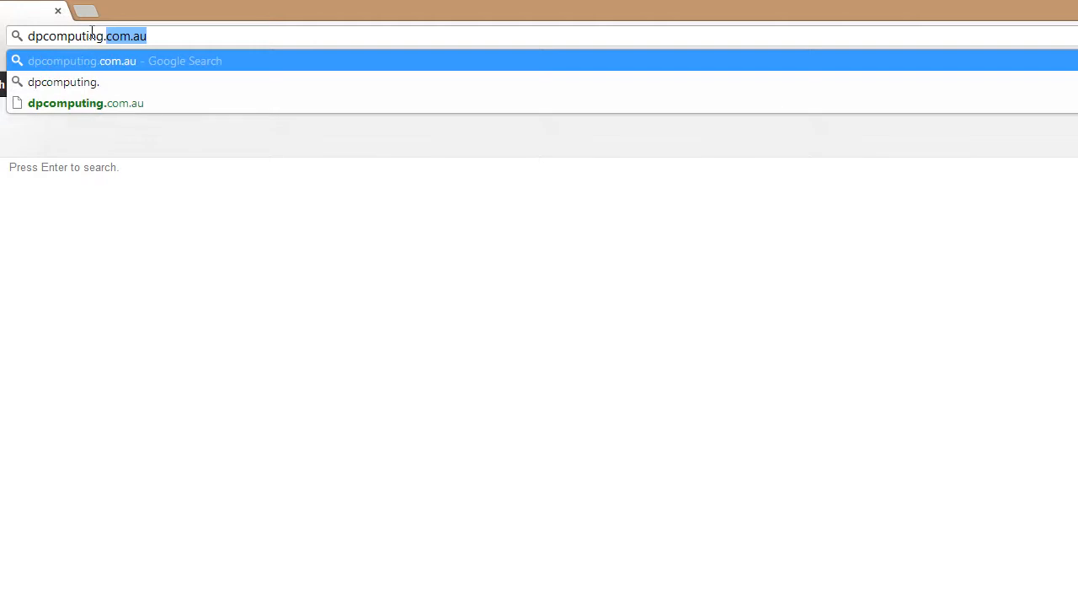
type(".au")
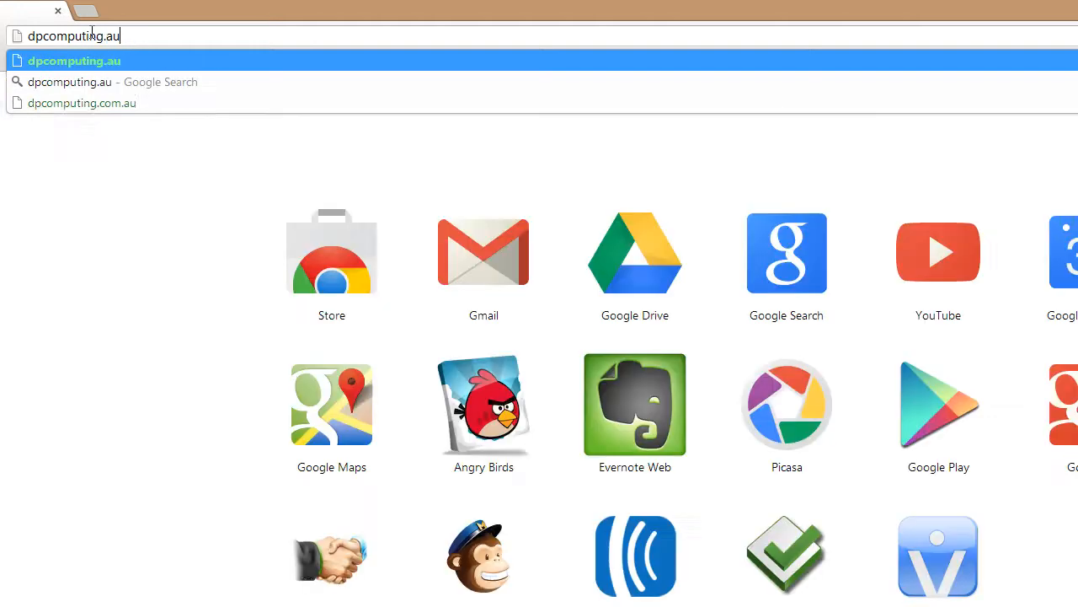
key("Return")
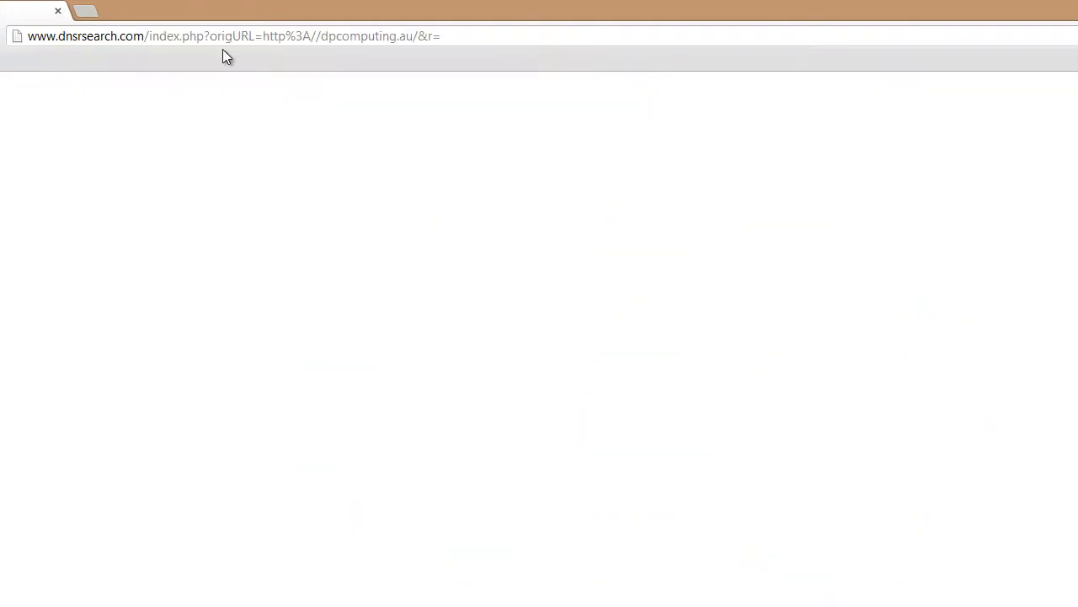
Go to google.com and search for "dp computing".
left_click(223, 41)
type("google.com")
key("Return")
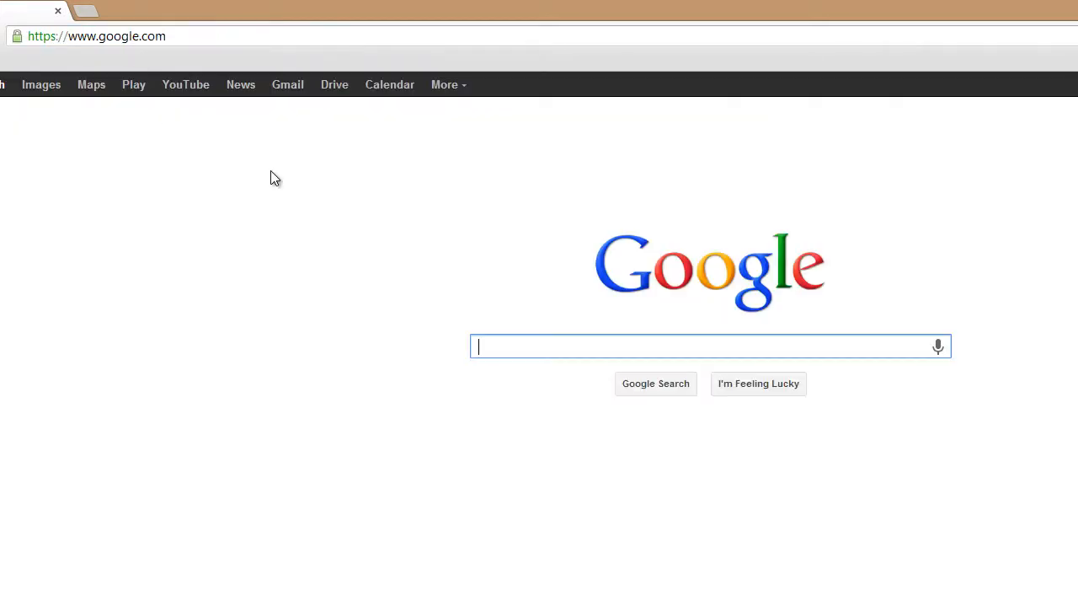
type("dp computing")
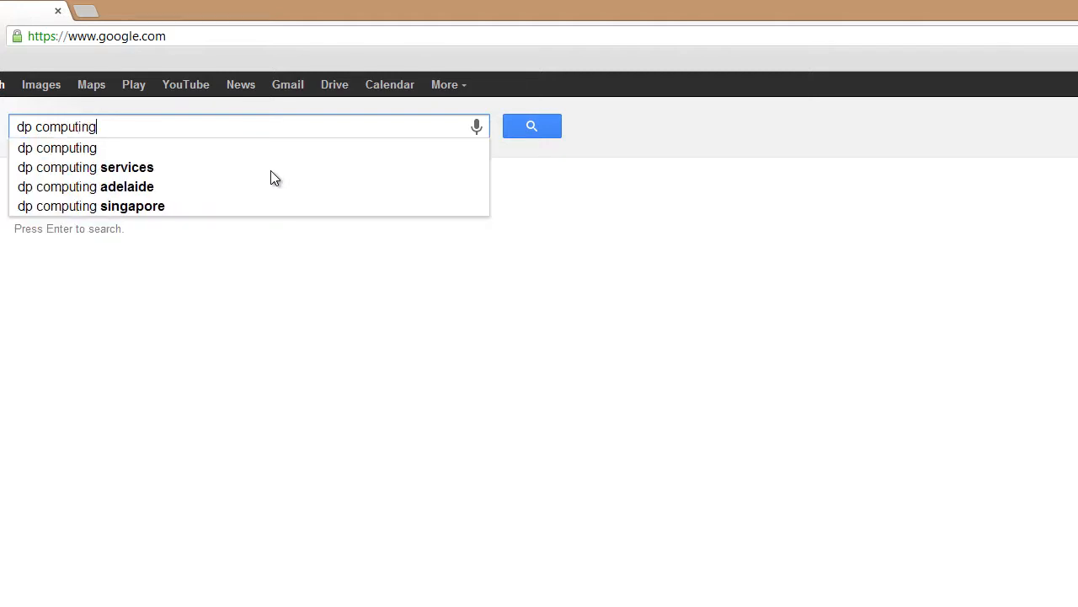
type("'")
key("BackSpace")
key("Return")
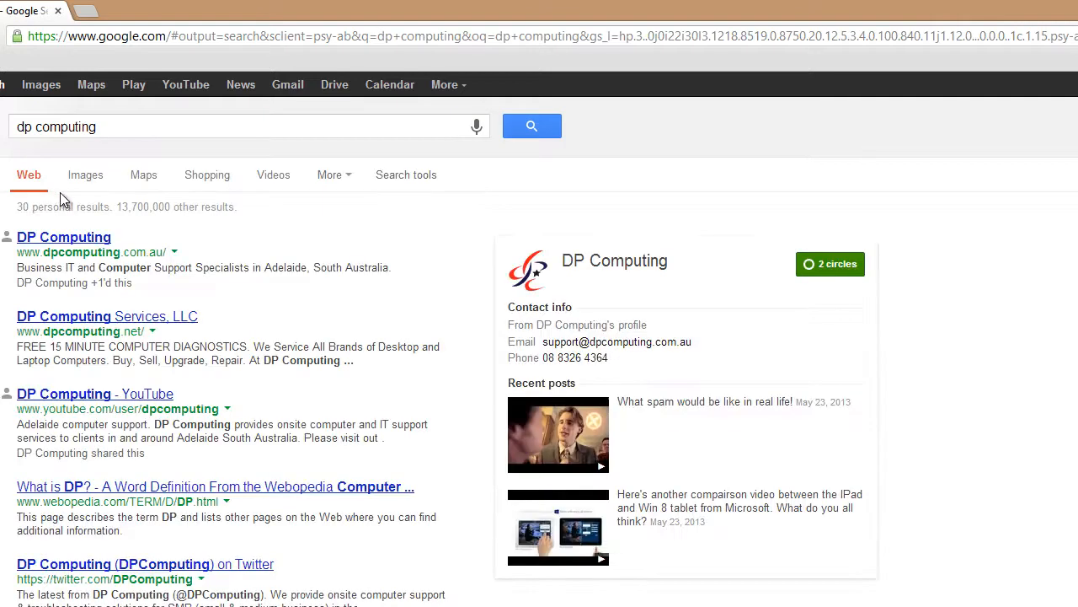
left_click(63, 237)
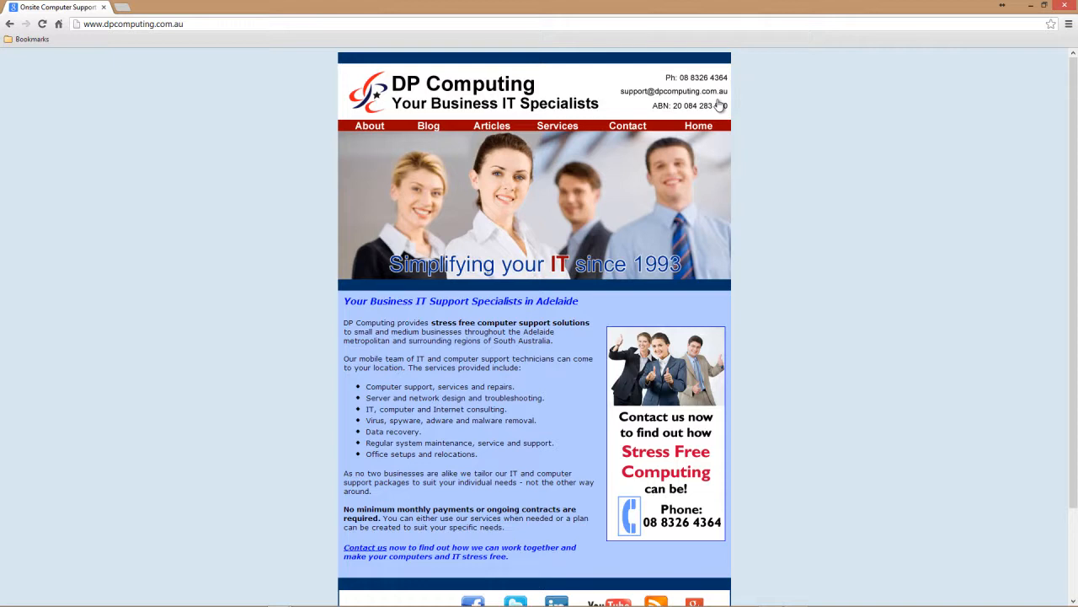
left_click(1072, 4)
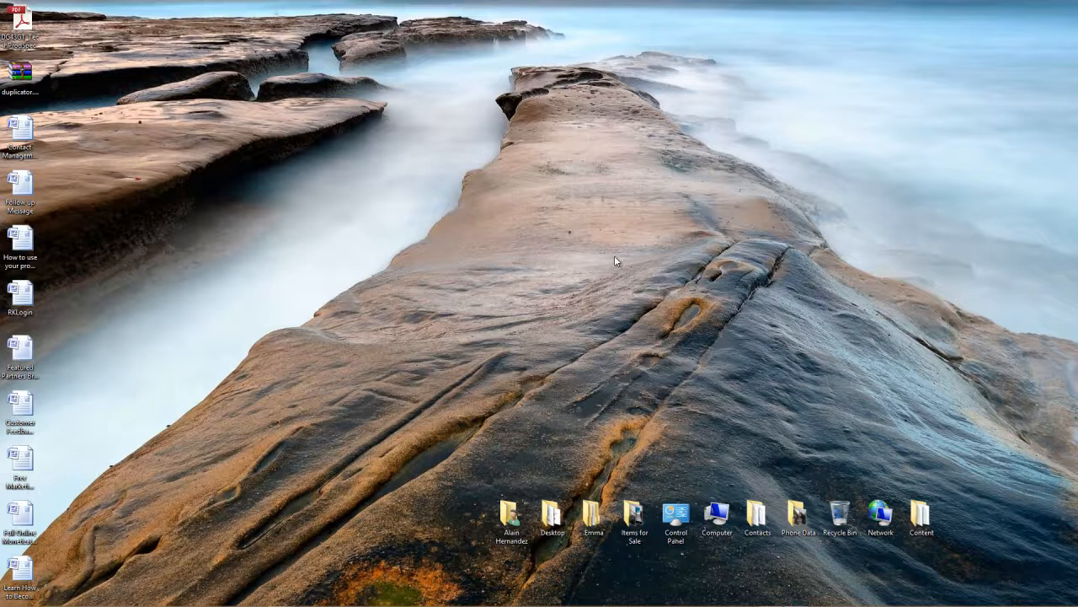